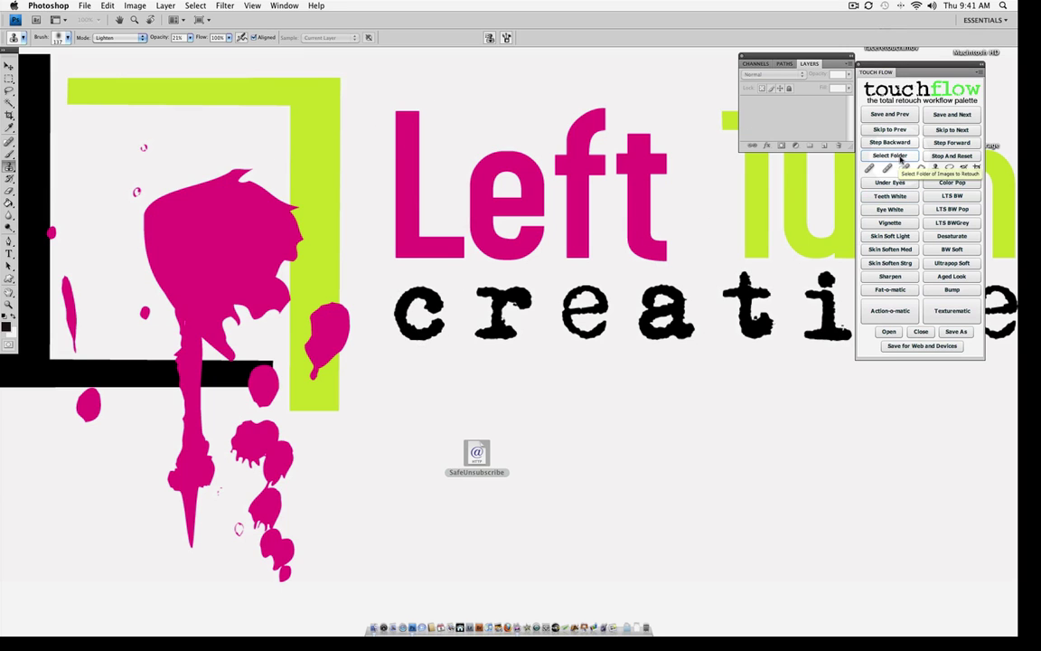
Choose the Desktop folder containing the KWF portrait JPEGs as the folder of images to retouch
{"action": "left_click", "coordinate": [889, 155]}
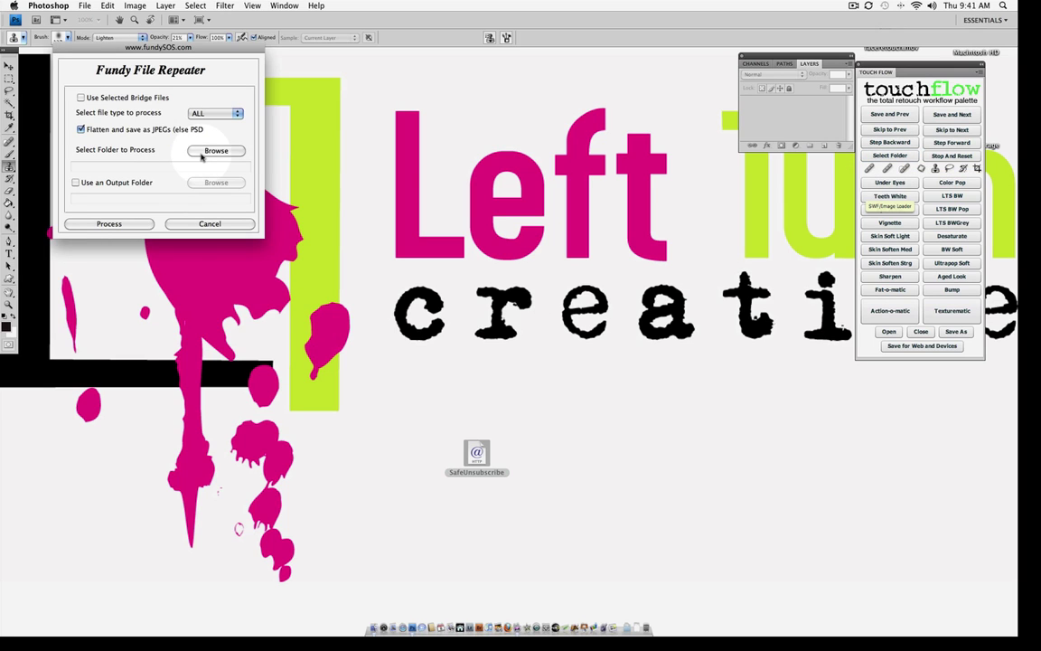
{"action": "left_click", "coordinate": [203, 152]}
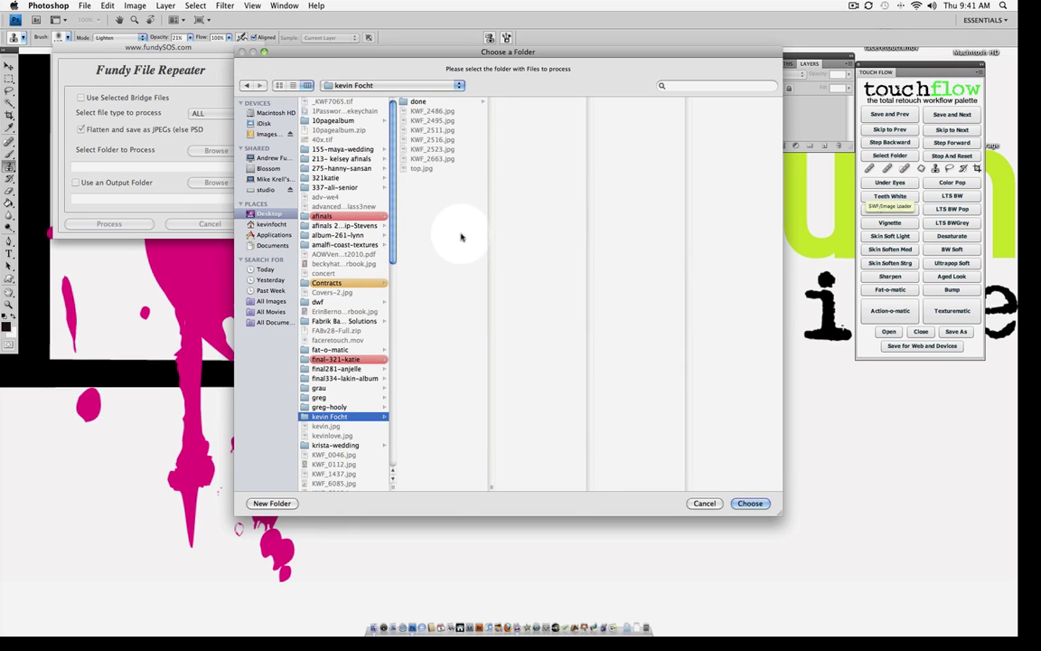
{"action": "scroll", "coordinate": [365, 235], "scroll_direction": "down", "scroll_amount": 3}
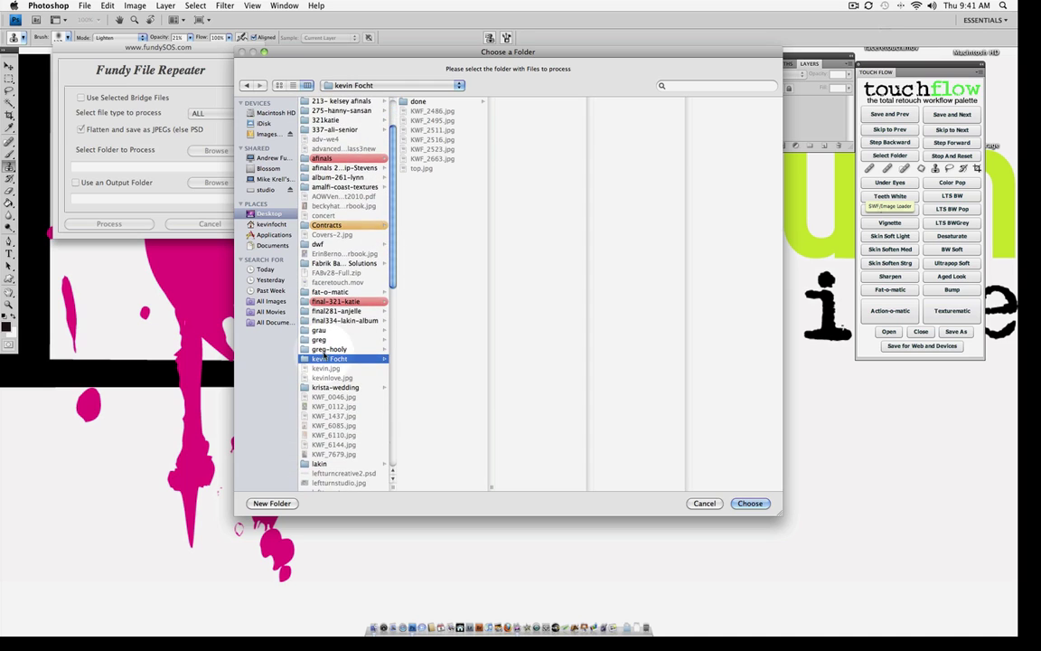
{"action": "left_click", "coordinate": [750, 502]}
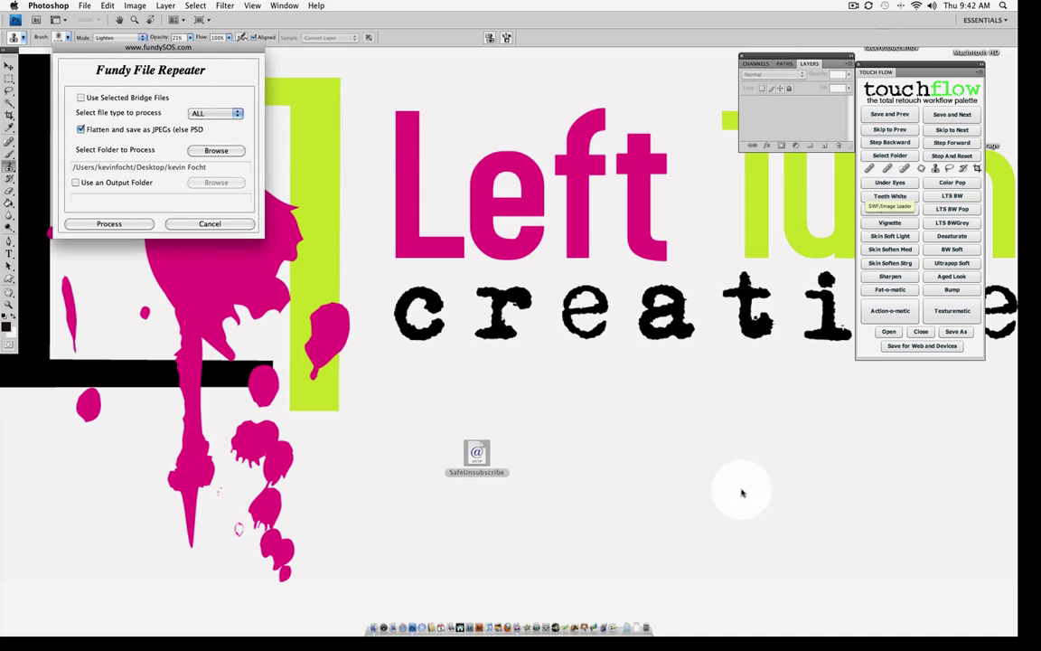
Enable an output folder, set it to the done subfolder, and start processing the images
{"action": "left_click", "coordinate": [77, 183]}
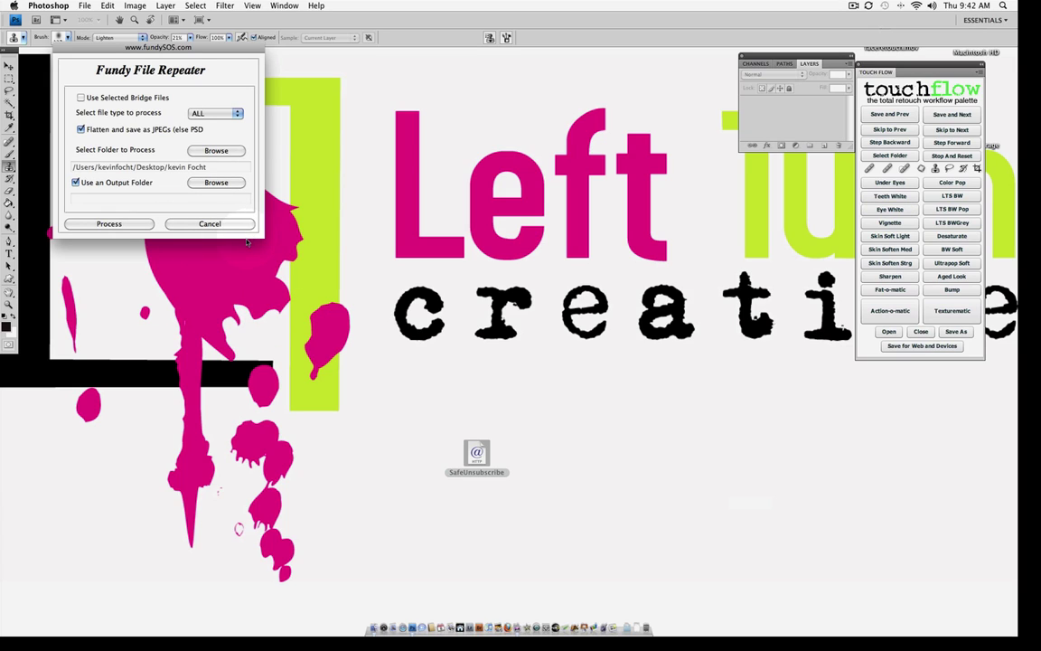
{"action": "left_click", "coordinate": [216, 182]}
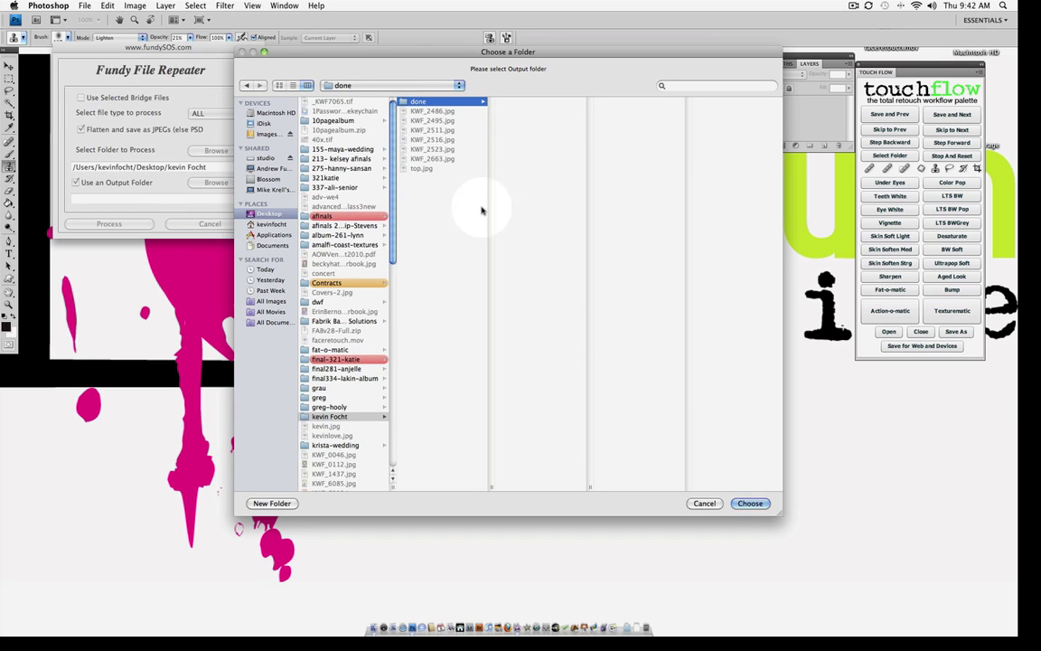
{"action": "left_click", "coordinate": [764, 506]}
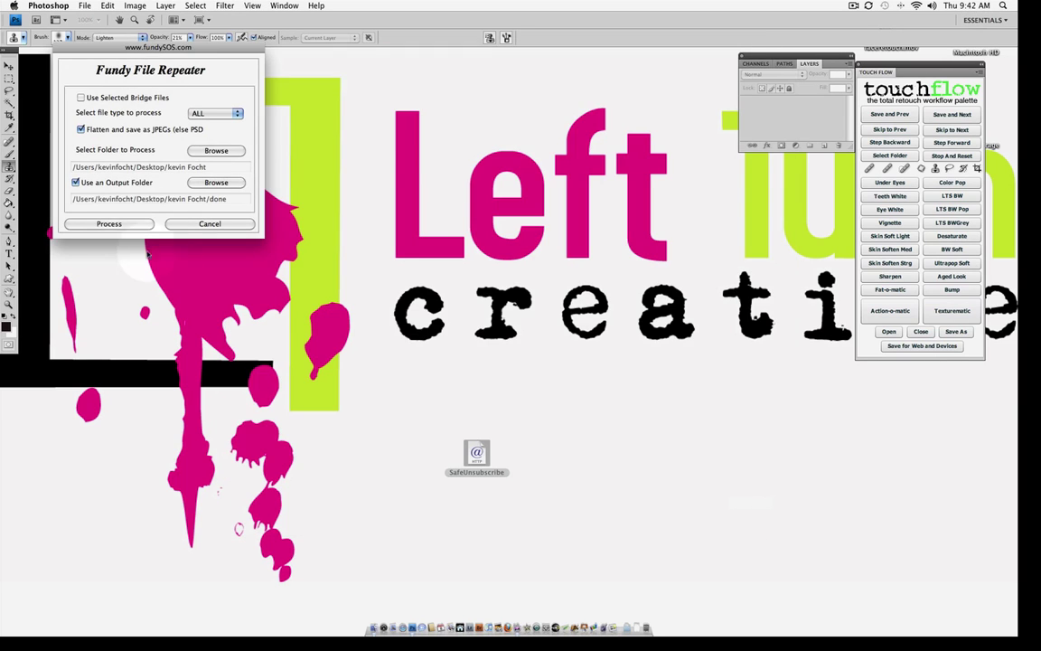
{"action": "left_click", "coordinate": [115, 224]}
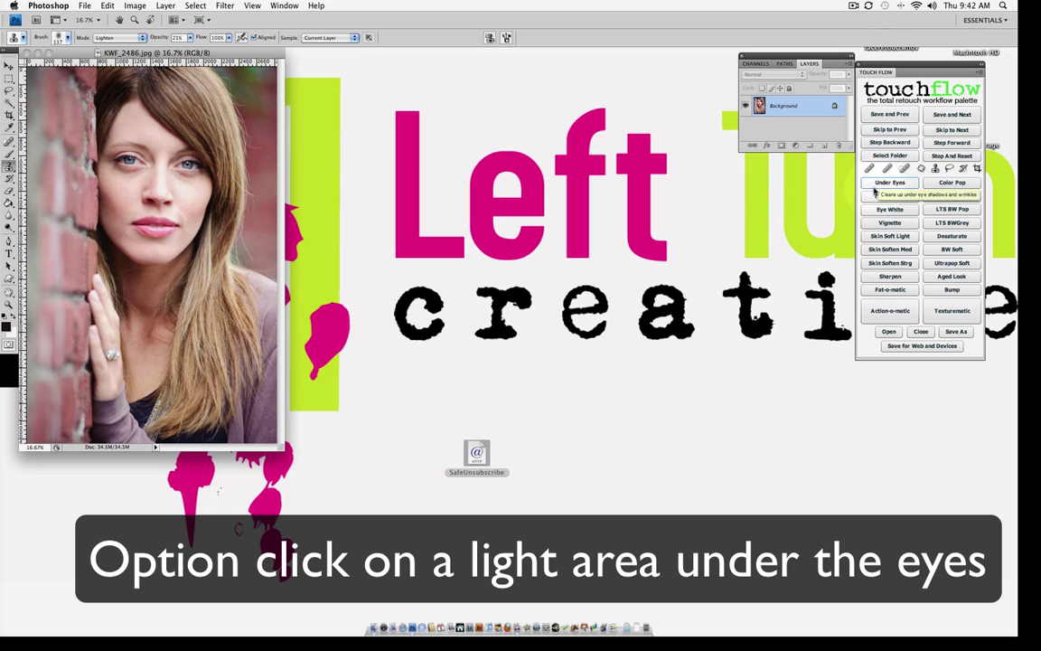
Use the Under Eyes retouch with a 156 px brush to lighten the under-eye shadows from a sampled light skin area
{"action": "left_click", "coordinate": [877, 185]}
{"action": "left_click", "coordinate": [518, 179]}
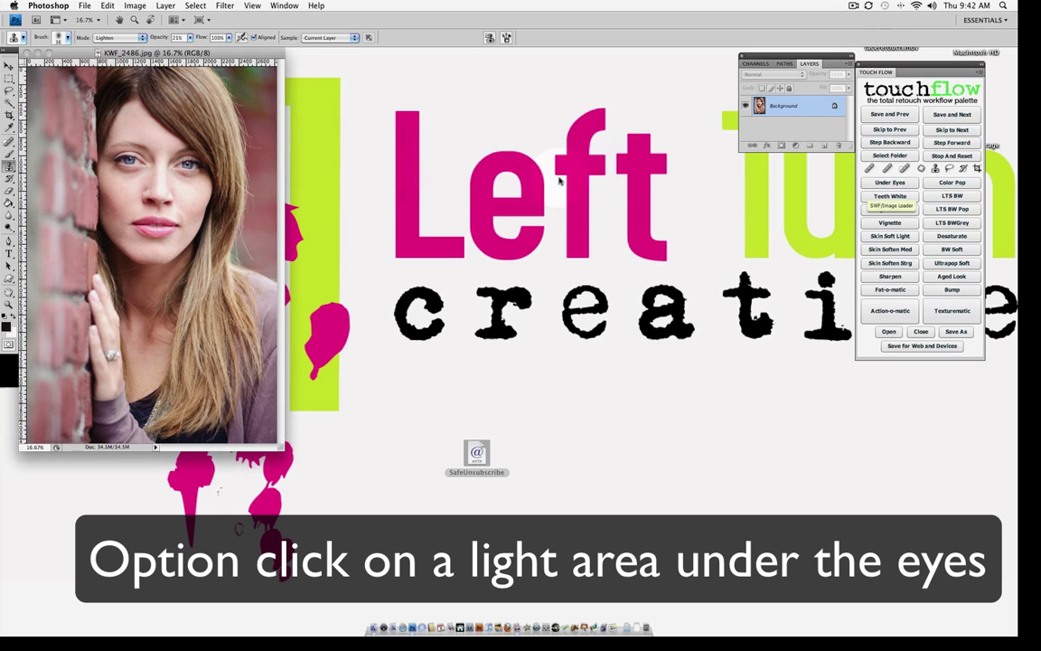
{"action": "left_click", "coordinate": [67, 38]}
{"action": "left_click_drag", "start_coordinate": [44, 66], "coordinate": [78, 69]}
{"action": "right_click", "coordinate": [187, 188]}
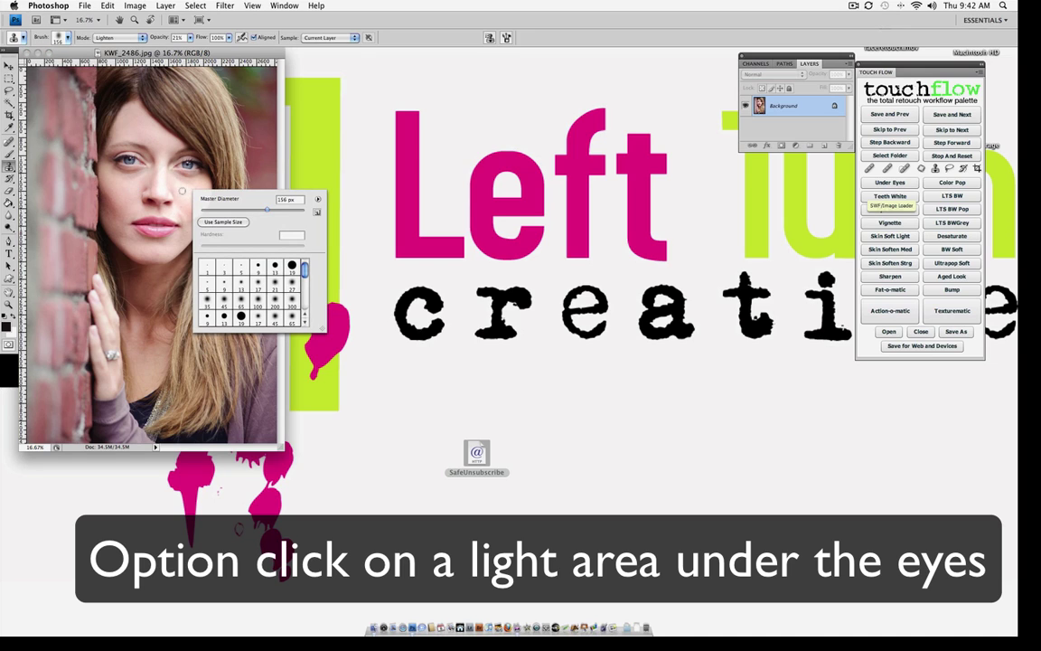
{"action": "left_click", "coordinate": [182, 190]}
{"action": "left_click", "coordinate": [607, 178]}
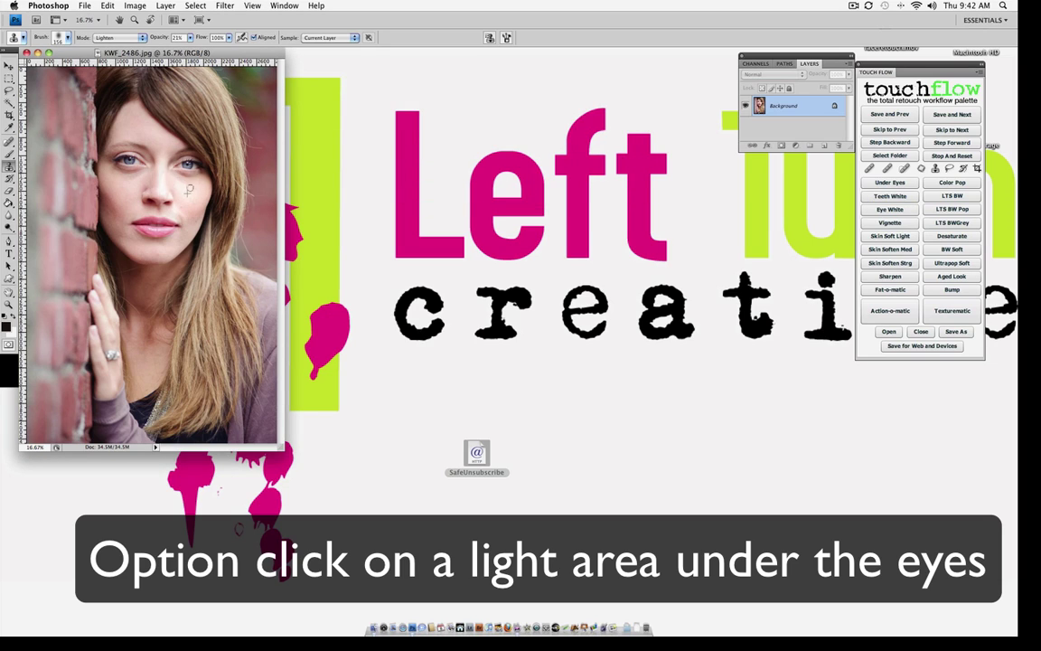
{"action": "left_click", "coordinate": [190, 183], "text": "alt"}
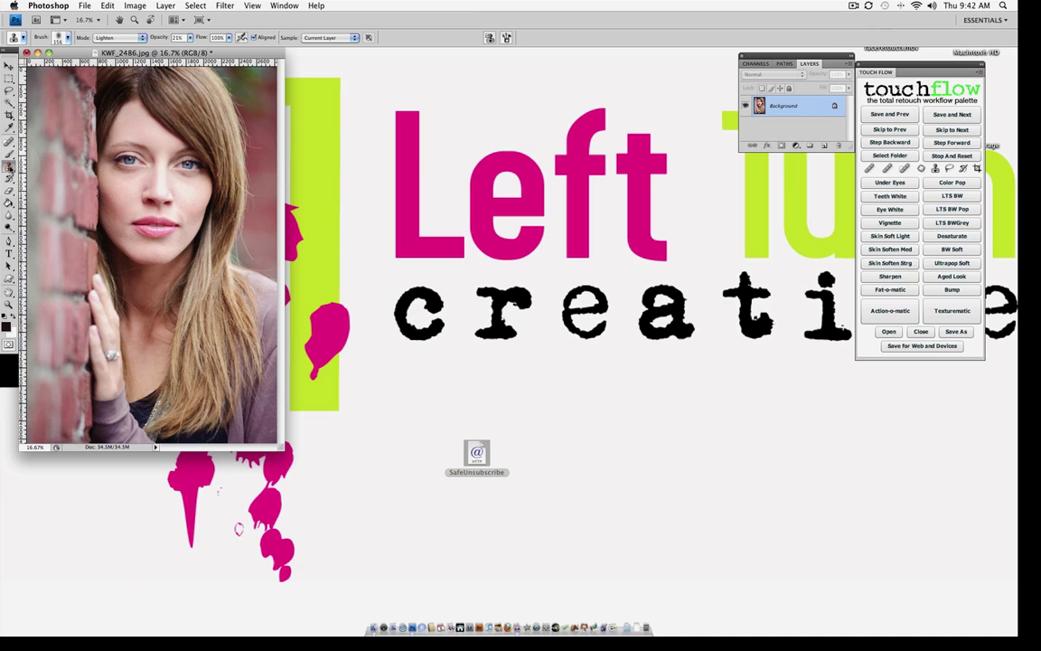
Clone over the stray hair in the background beside the head, using a smaller brush, Normal mode and 100% opacity
{"action": "left_click", "coordinate": [62, 37]}
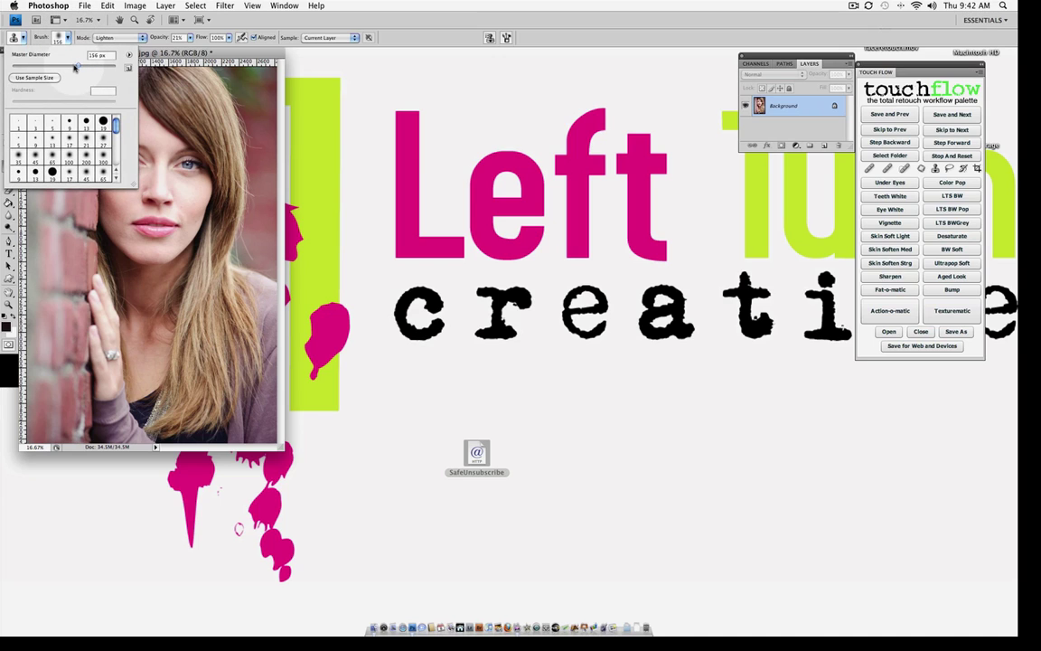
{"action": "left_click_drag", "start_coordinate": [76, 66], "coordinate": [56, 63]}
{"action": "left_click", "coordinate": [108, 37]}
{"action": "left_click", "coordinate": [108, 37]}
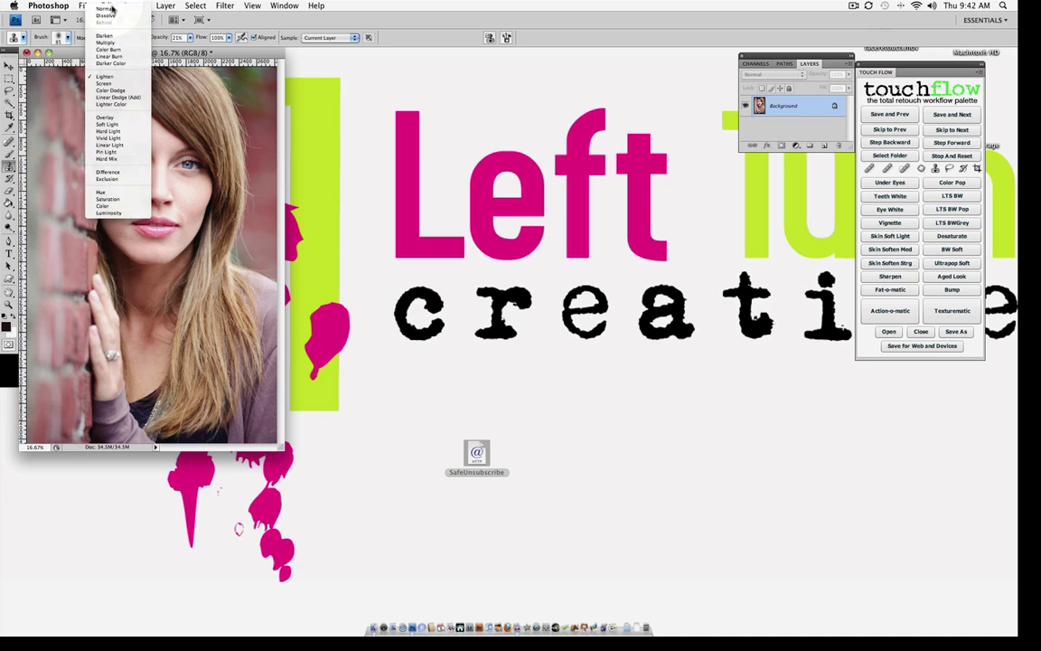
{"action": "left_click", "coordinate": [112, 10]}
{"action": "key", "text": "0"}
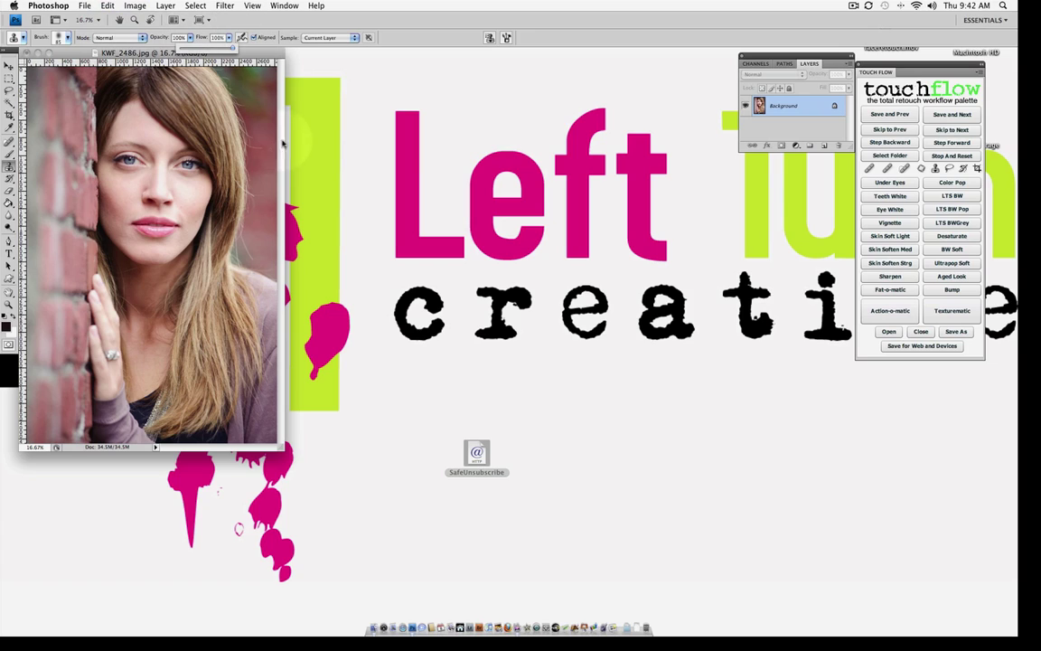
{"action": "left_click", "coordinate": [260, 143]}
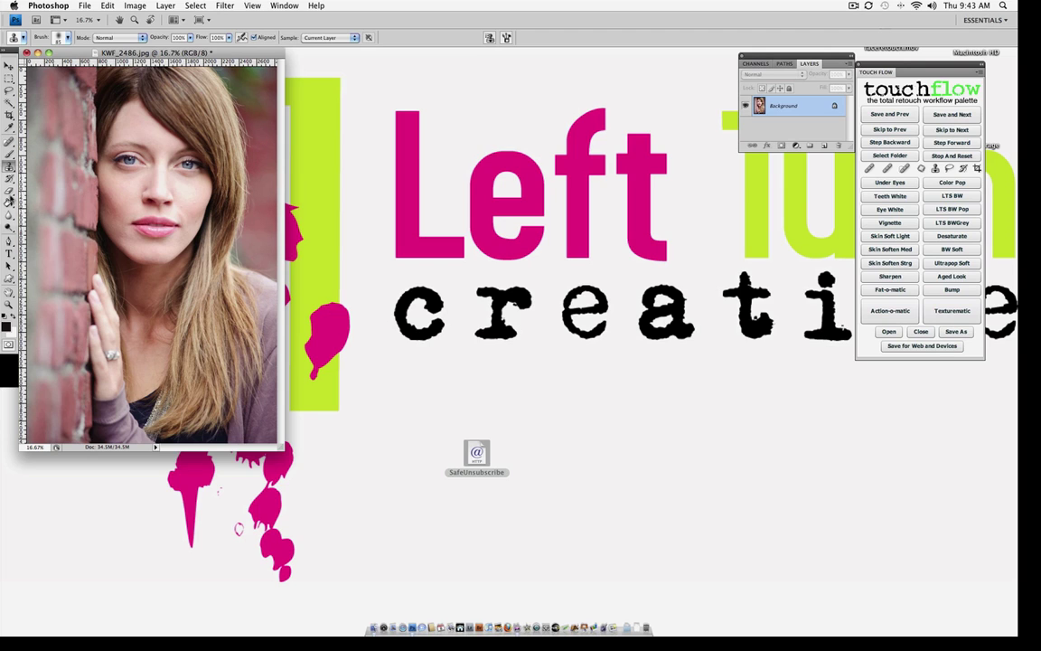
Remove the blemishes on the woman's cheek with the Spot Healing Brush at 21 px
{"action": "left_click", "coordinate": [8, 303]}
{"action": "left_click", "coordinate": [163, 172]}
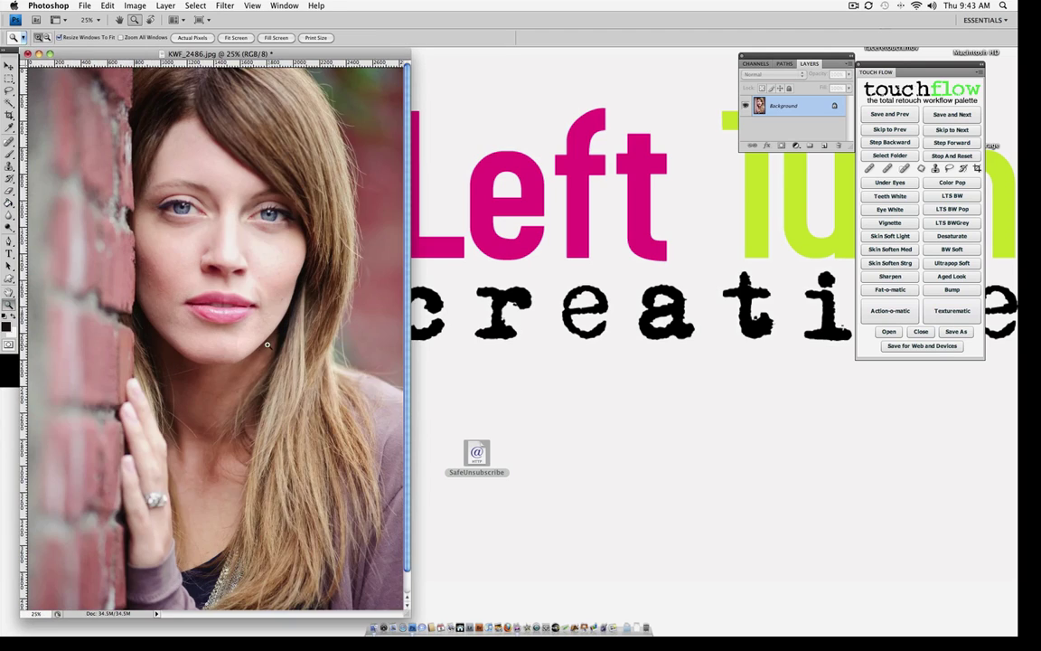
{"action": "left_click_drag", "start_coordinate": [9, 141], "coordinate": [38, 132]}
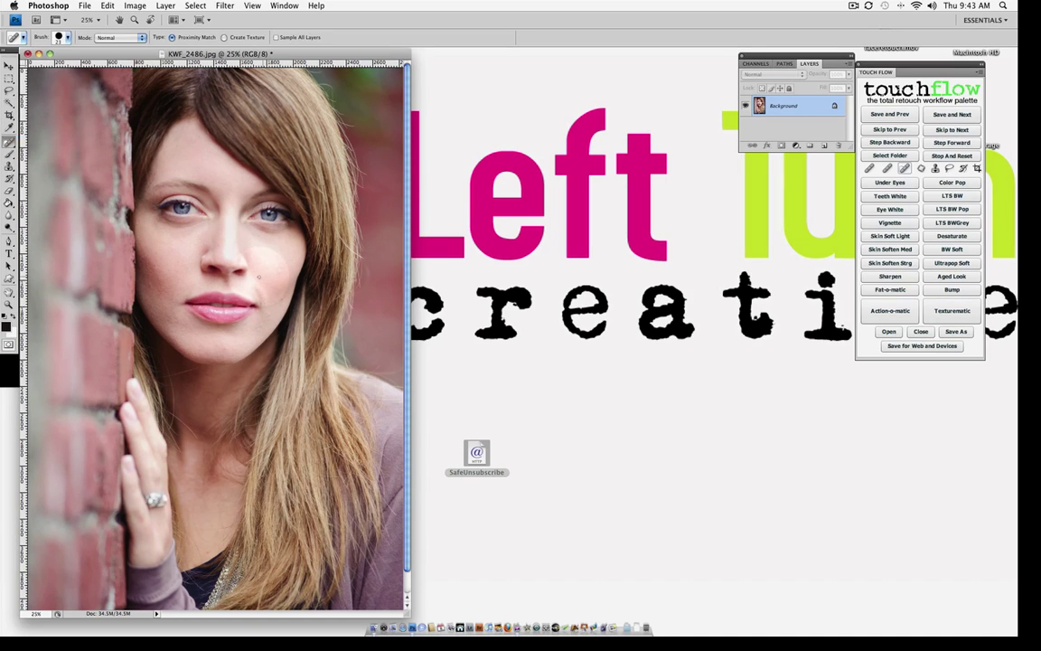
{"action": "left_click", "coordinate": [246, 251], "text": "alt"}
{"action": "left_click", "coordinate": [553, 178]}
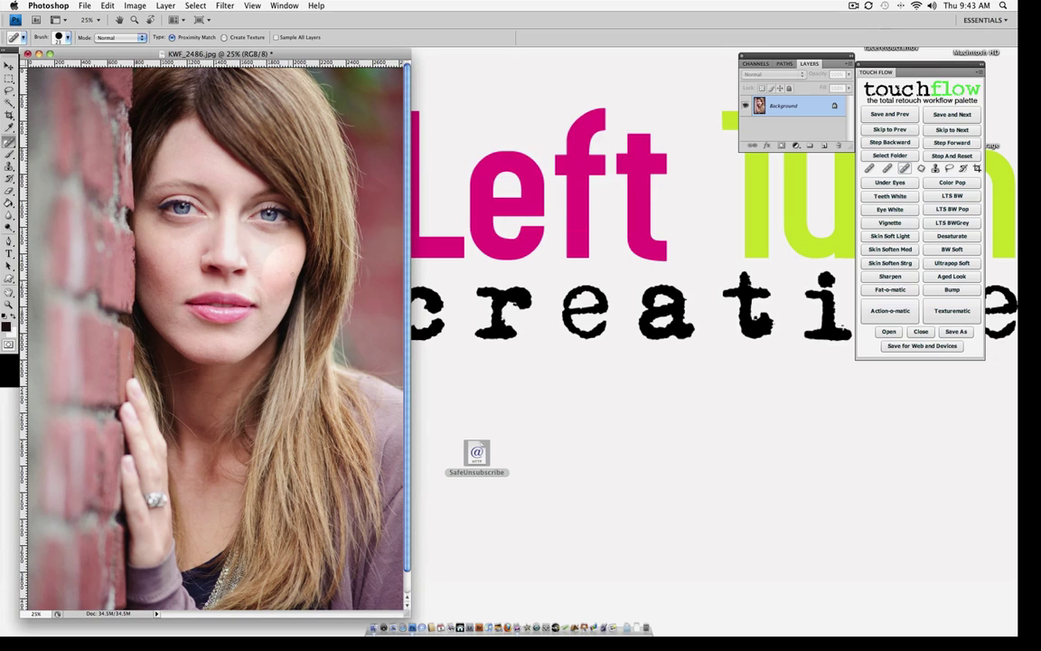
{"action": "left_click", "coordinate": [280, 254]}
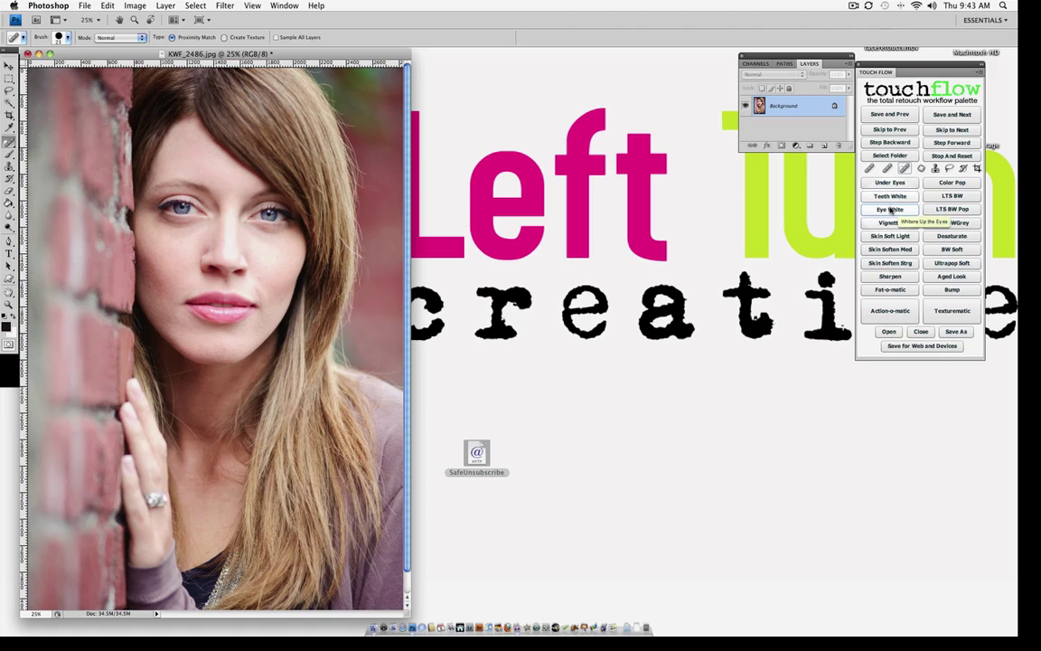
Whiten the eyes with the Eye White retouch, using an enlarged brush
{"action": "left_click", "coordinate": [890, 209]}
{"action": "left_click", "coordinate": [513, 176]}
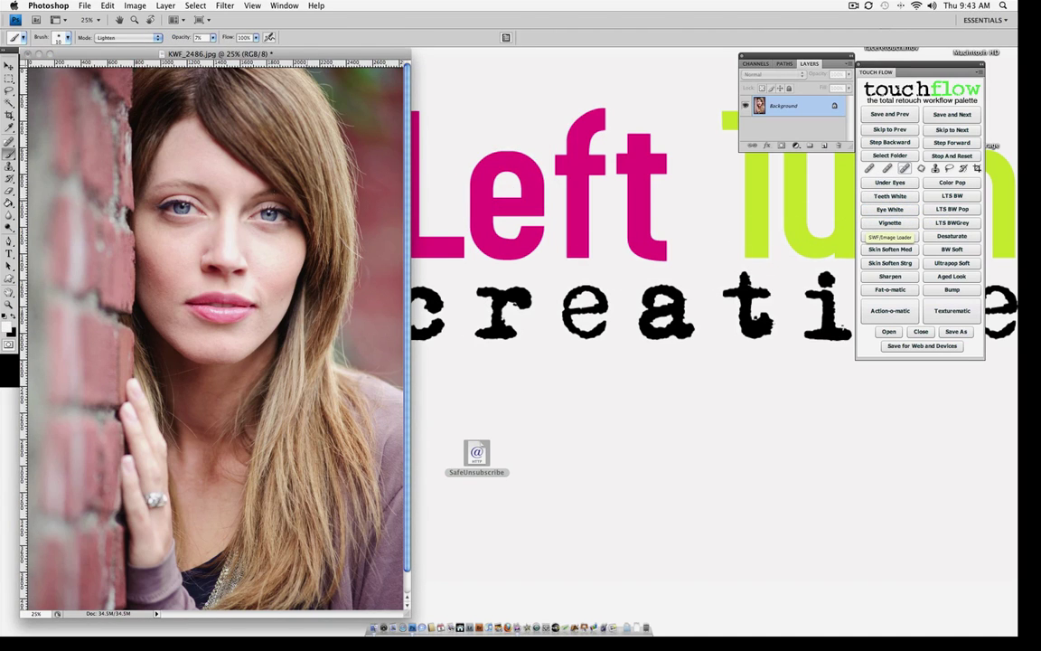
{"action": "left_click", "coordinate": [59, 38]}
{"action": "left_click_drag", "start_coordinate": [16, 65], "coordinate": [43, 66]}
{"action": "key", "text": "Return"}
Lasso a rough selection around the face and neck and apply the light skin softening to it
{"action": "left_click", "coordinate": [8, 91]}
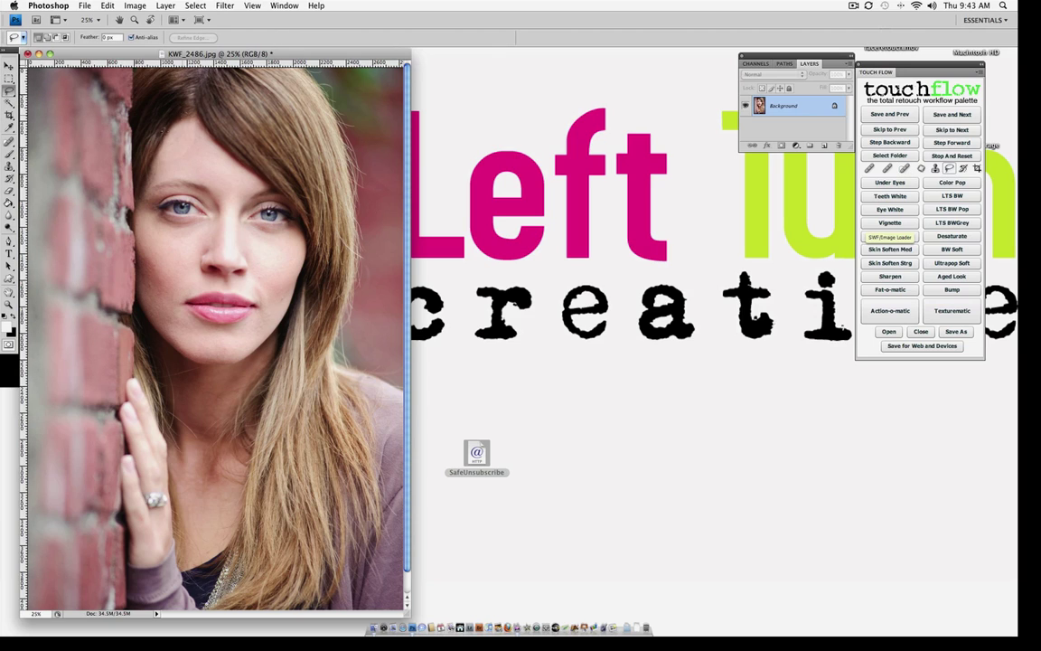
{"action": "mouse_move", "coordinate": [163, 127]}
{"action": "left_mouse_down"}
{"action": "mouse_move", "coordinate": [126, 217]}
{"action": "mouse_move", "coordinate": [135, 407]}
{"action": "mouse_move", "coordinate": [169, 534]}
{"action": "mouse_move", "coordinate": [155, 546]}
{"action": "left_mouse_up"}
{"action": "mouse_move", "coordinate": [263, 369]}
{"action": "left_mouse_down"}
{"action": "mouse_move", "coordinate": [271, 226]}
{"action": "mouse_move", "coordinate": [230, 122]}
{"action": "mouse_move", "coordinate": [163, 125]}
{"action": "left_mouse_up"}
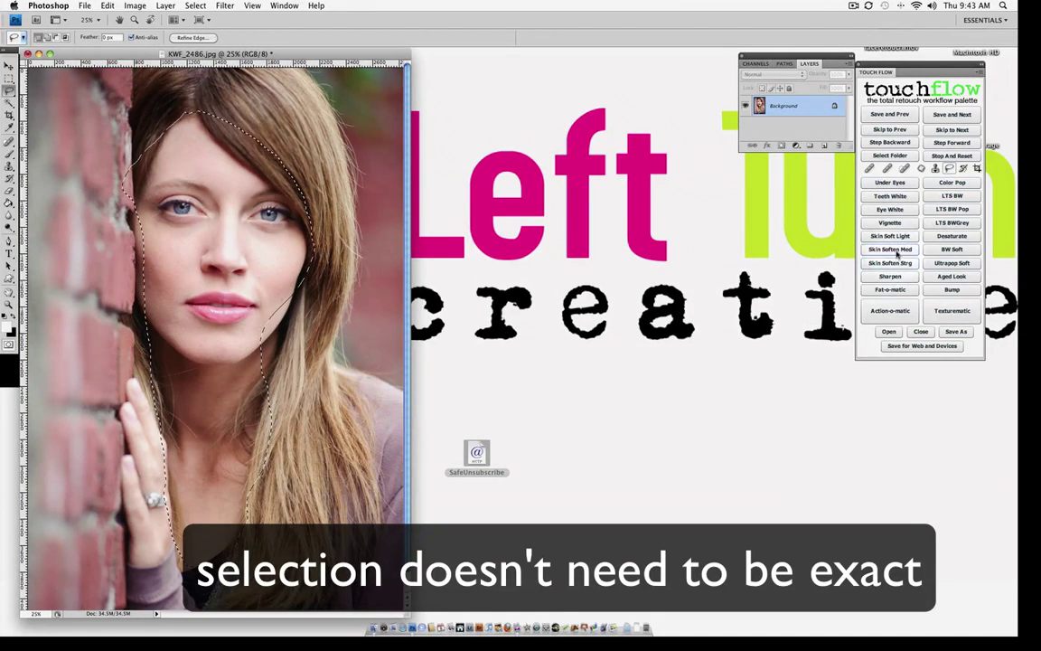
{"action": "left_click", "coordinate": [889, 236]}
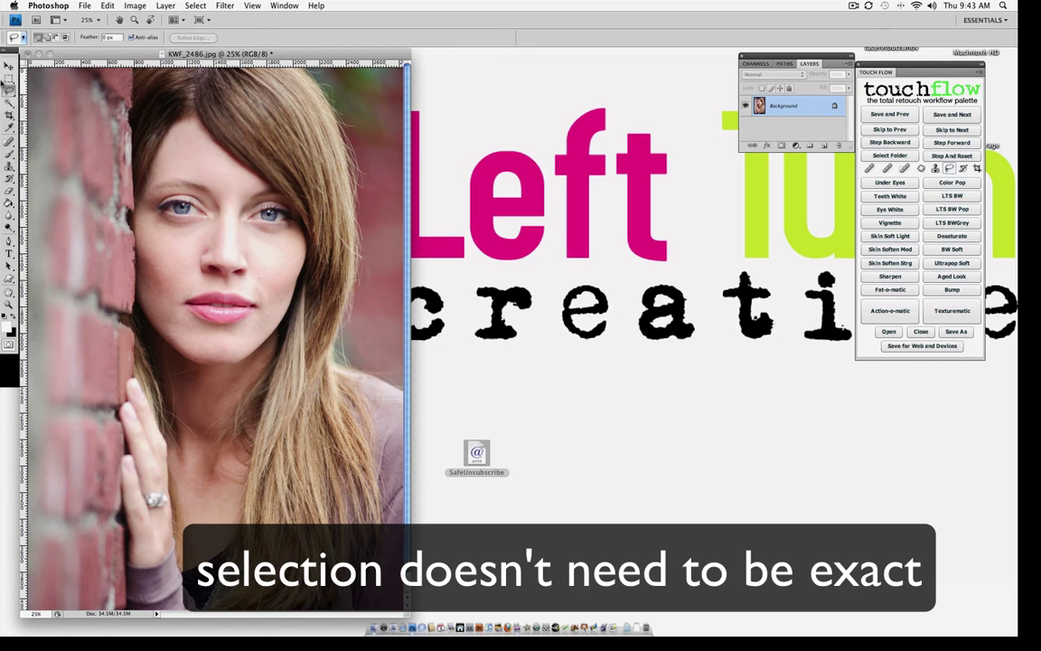
Reselect the face, neck and chest loosely with the Lasso and apply the medium skin softening
{"action": "mouse_move", "coordinate": [134, 136]}
{"action": "left_mouse_down"}
{"action": "mouse_move", "coordinate": [136, 434]}
{"action": "mouse_move", "coordinate": [149, 493]}
{"action": "left_mouse_up"}
{"action": "left_click_drag", "start_coordinate": [272, 321], "coordinate": [301, 191]}
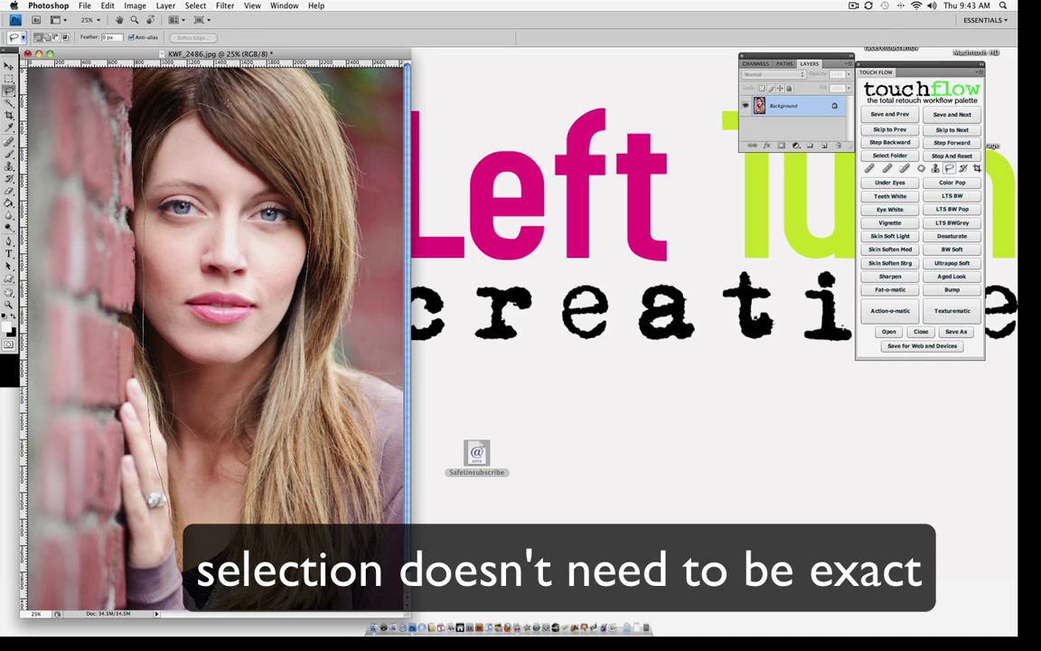
{"action": "left_click_drag", "start_coordinate": [263, 112], "coordinate": [200, 105]}
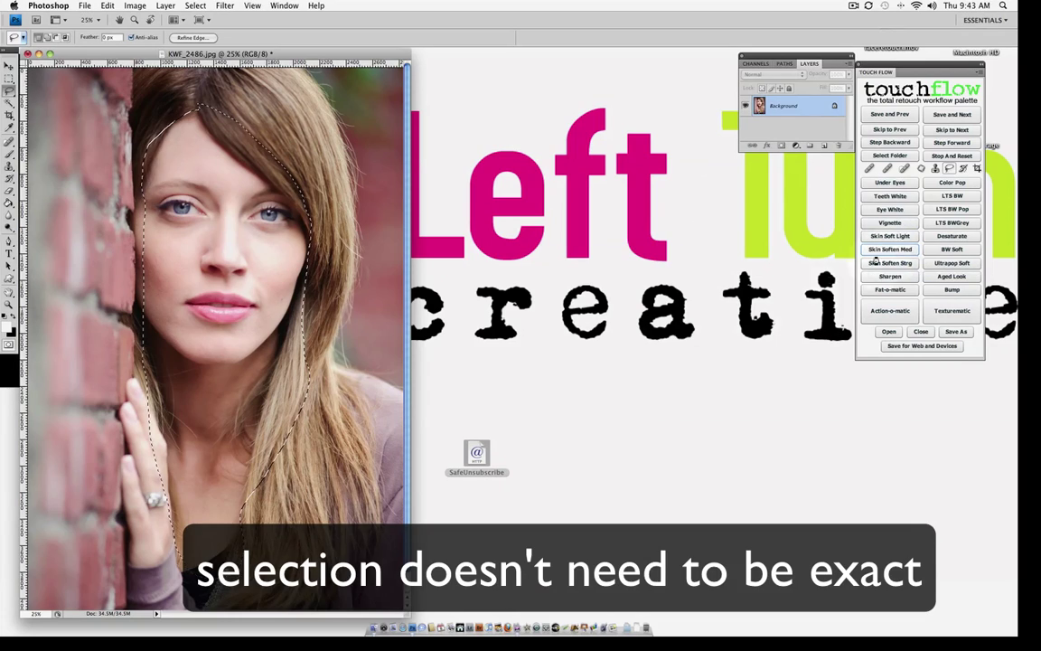
{"action": "key", "text": "super+j"}
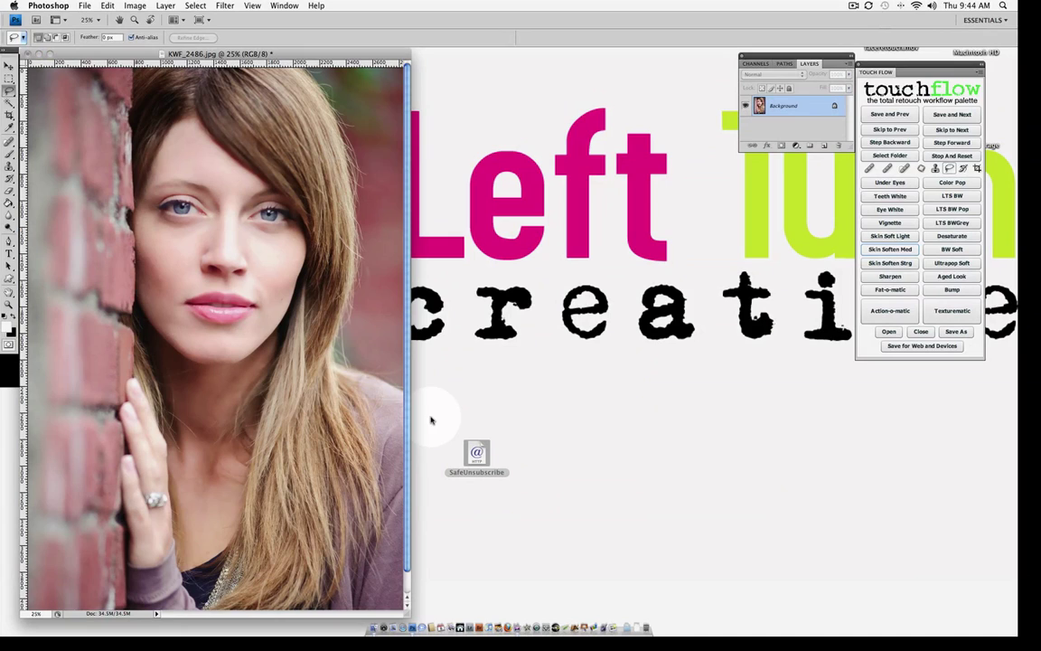
Save the retouched portrait, load the next image, and skip past KWF_2495.jpg without retouching it
{"action": "left_click", "coordinate": [955, 116]}
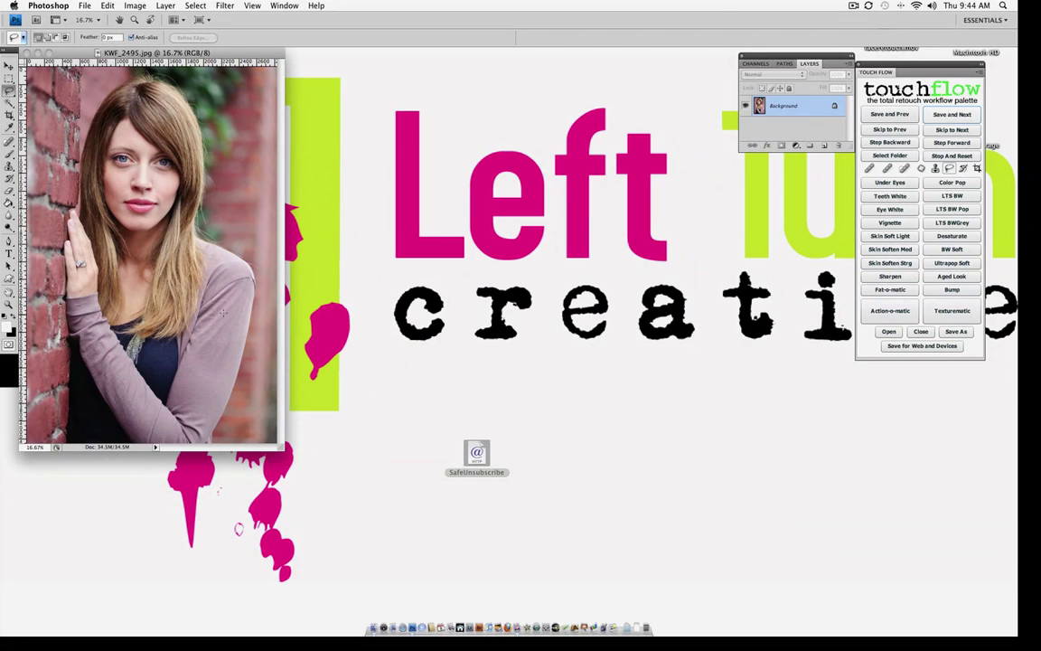
{"action": "left_click", "coordinate": [937, 132]}
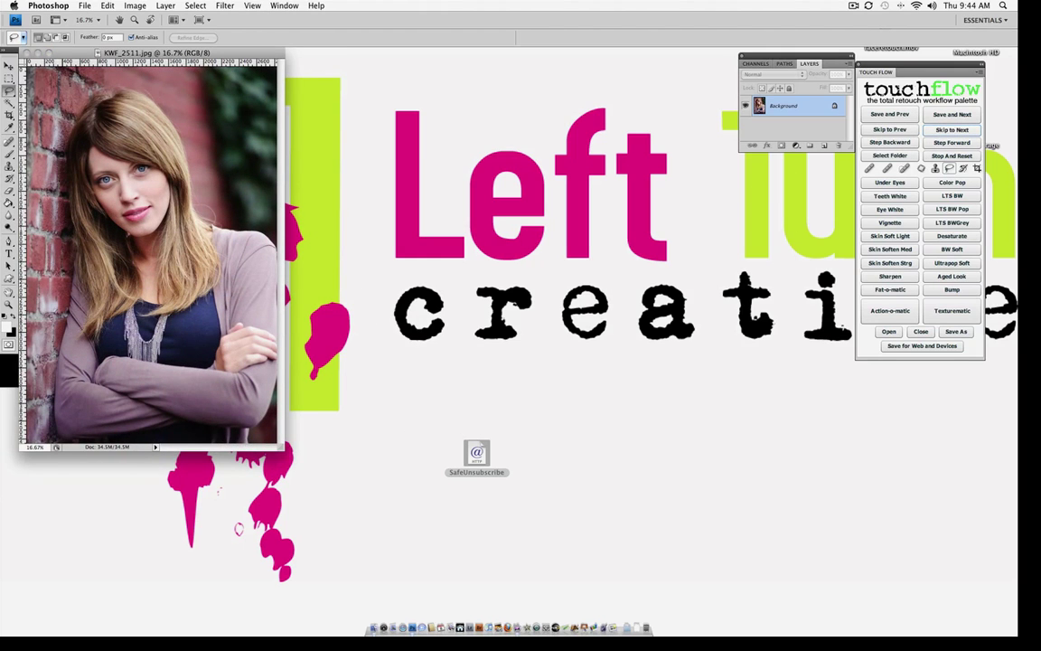
Clone out the stray hairs above the shoulder in KWF_2511.jpg with the Clone Stamp and undo the last stroke
{"action": "left_click", "coordinate": [8, 304]}
{"action": "left_click", "coordinate": [110, 224]}
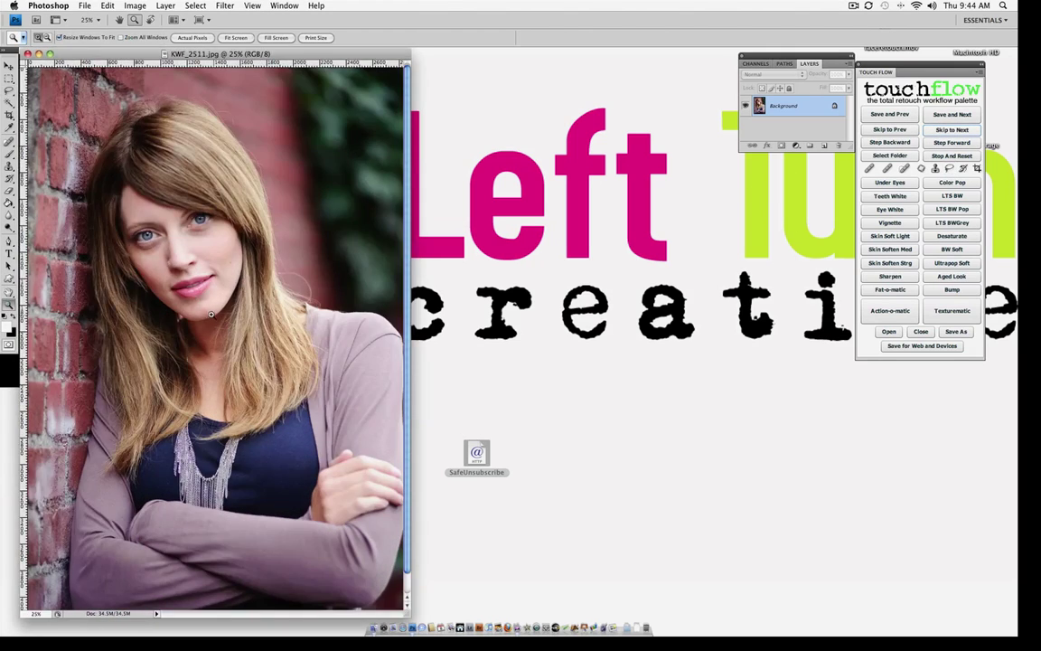
{"action": "left_click", "coordinate": [200, 296]}
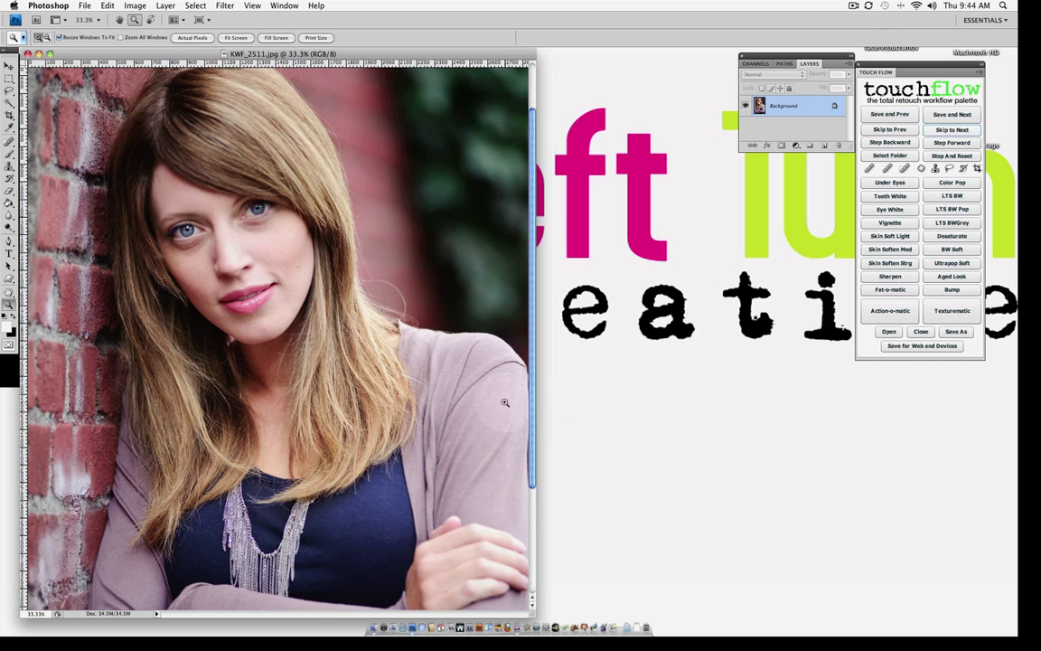
{"action": "left_click", "coordinate": [534, 390]}
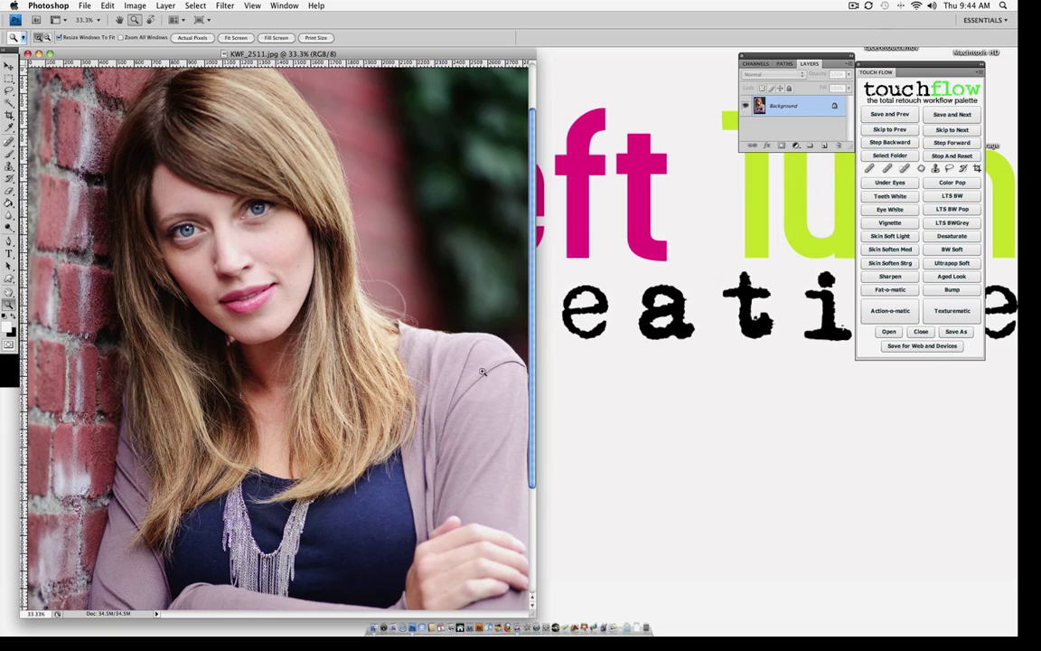
{"action": "left_click", "coordinate": [9, 166]}
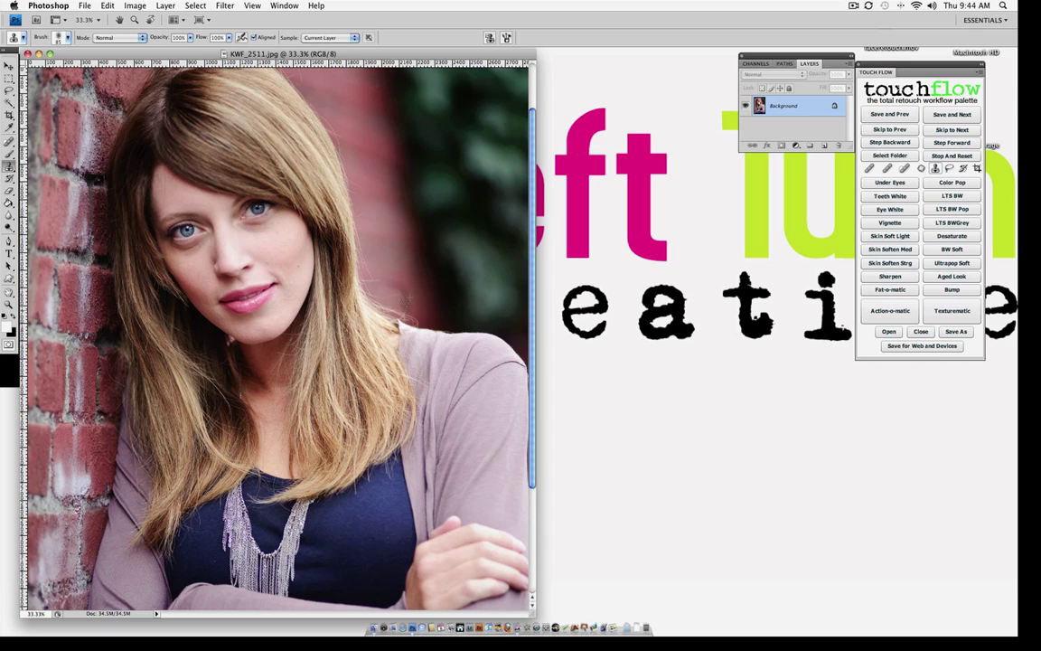
{"action": "left_click", "coordinate": [409, 297]}
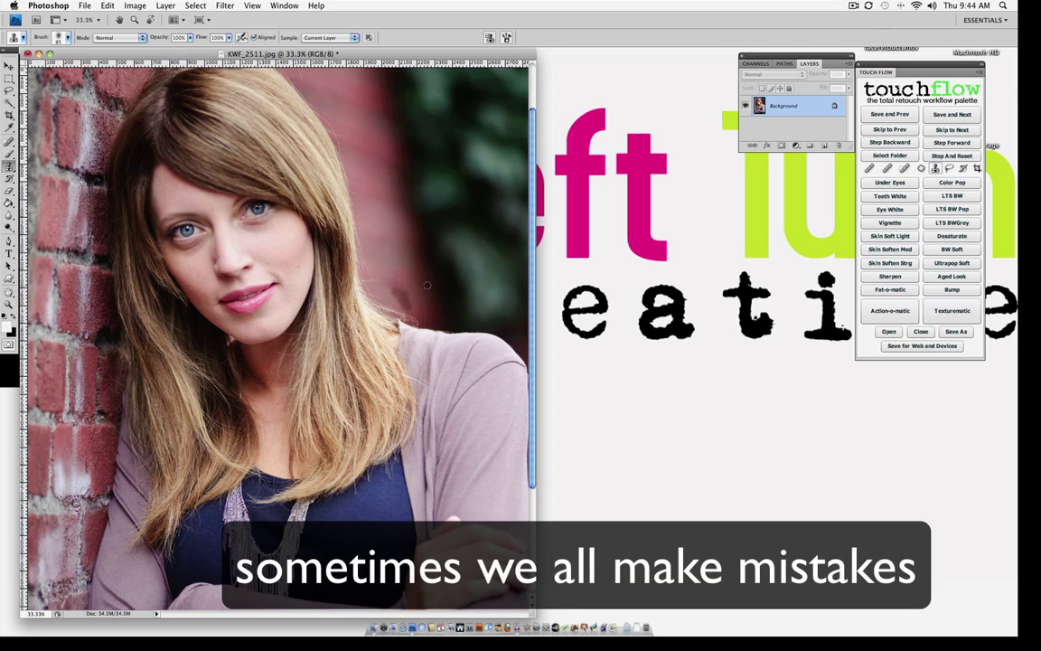
{"action": "left_click", "coordinate": [107, 6]}
{"action": "left_click", "coordinate": [131, 19]}
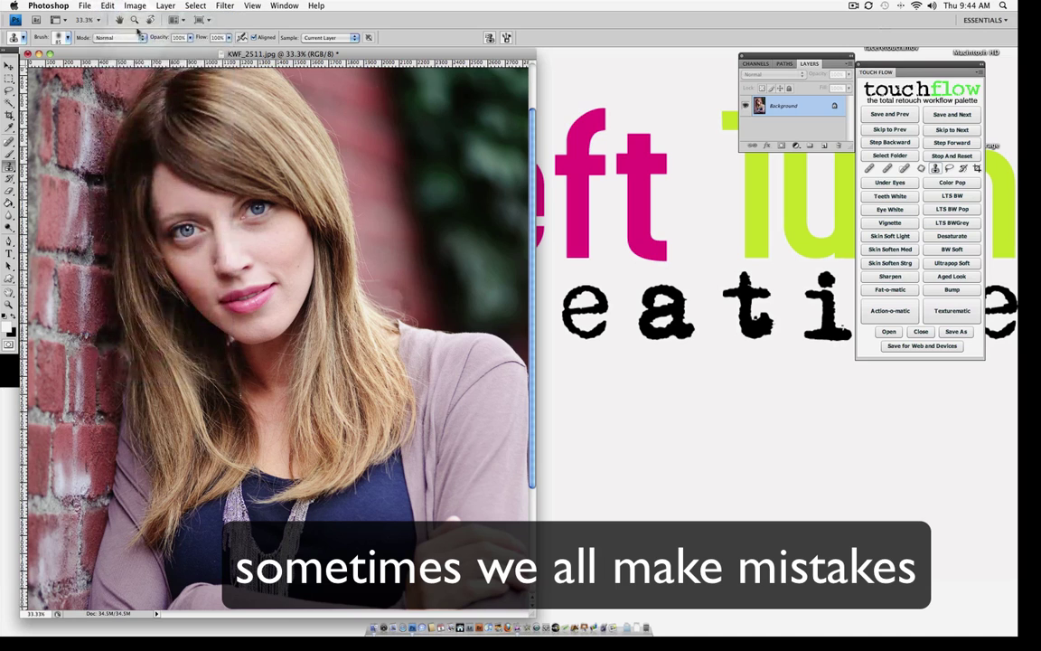
Step back through the earlier Clone Stamp strokes above the shoulder in KWF_2511.jpg
{"action": "left_click", "coordinate": [107, 7]}
{"action": "left_click", "coordinate": [116, 20]}
{"action": "left_click", "coordinate": [108, 7]}
{"action": "left_click", "coordinate": [112, 19]}
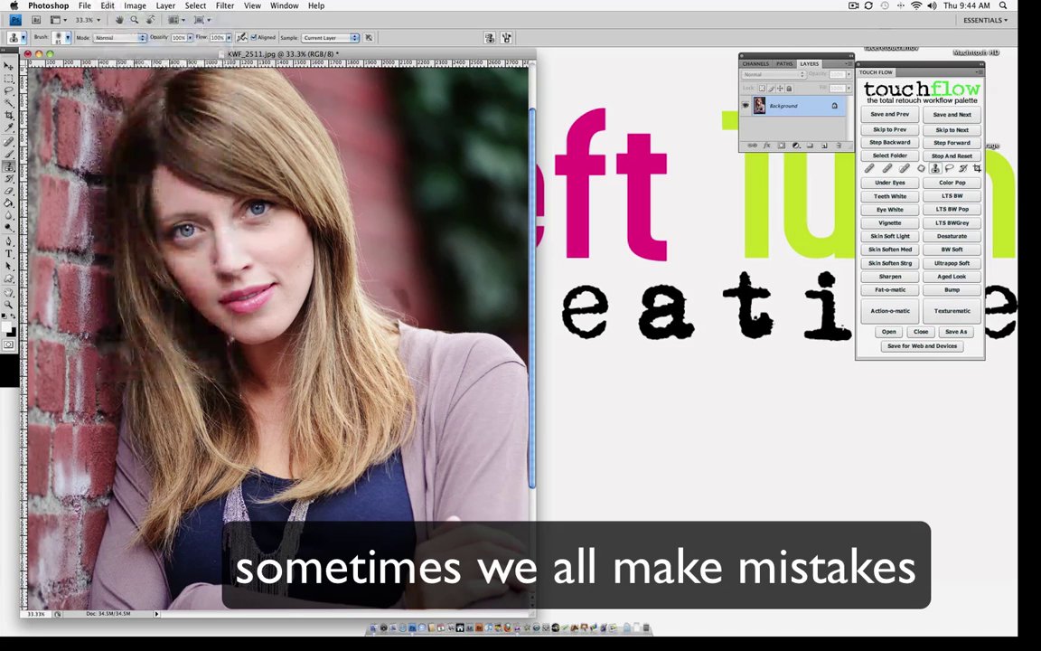
{"action": "left_click", "coordinate": [108, 6]}
{"action": "left_click", "coordinate": [112, 37]}
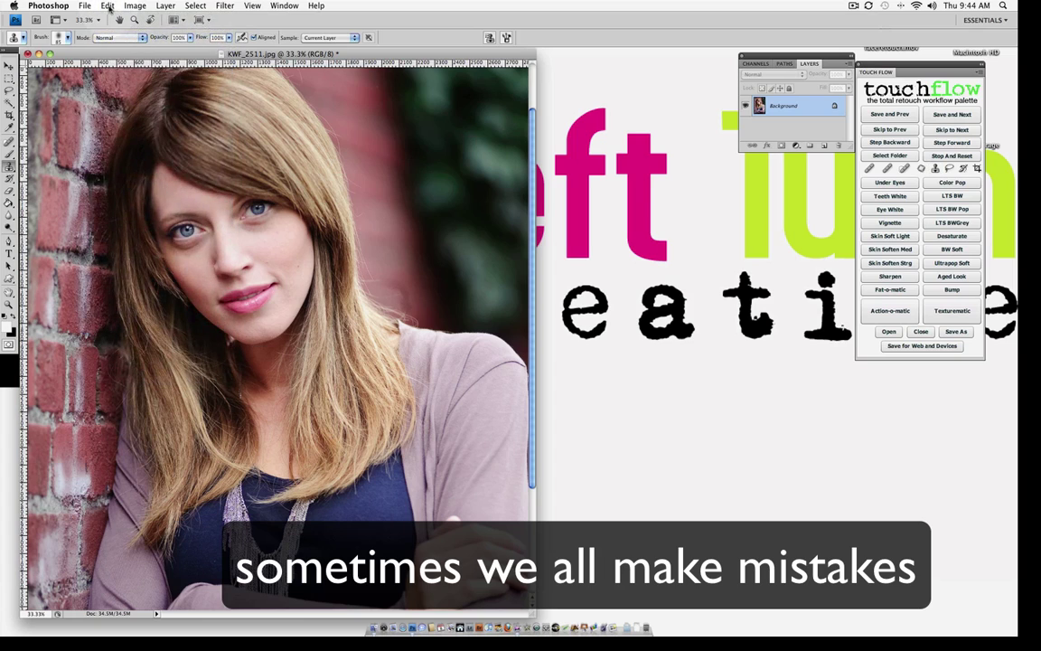
{"action": "left_click", "coordinate": [106, 6]}
{"action": "left_click", "coordinate": [102, 38]}
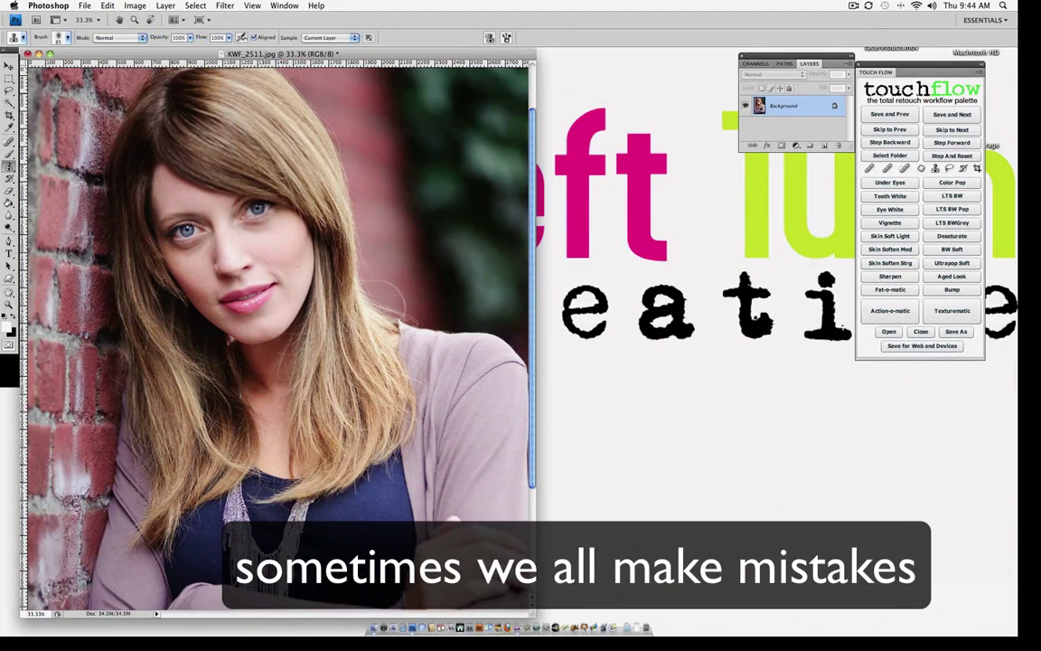
Patch out the loose loop of stray hair above the shoulder using nearby clean background, and clear the selection
{"action": "left_click_drag", "start_coordinate": [9, 141], "coordinate": [40, 159]}
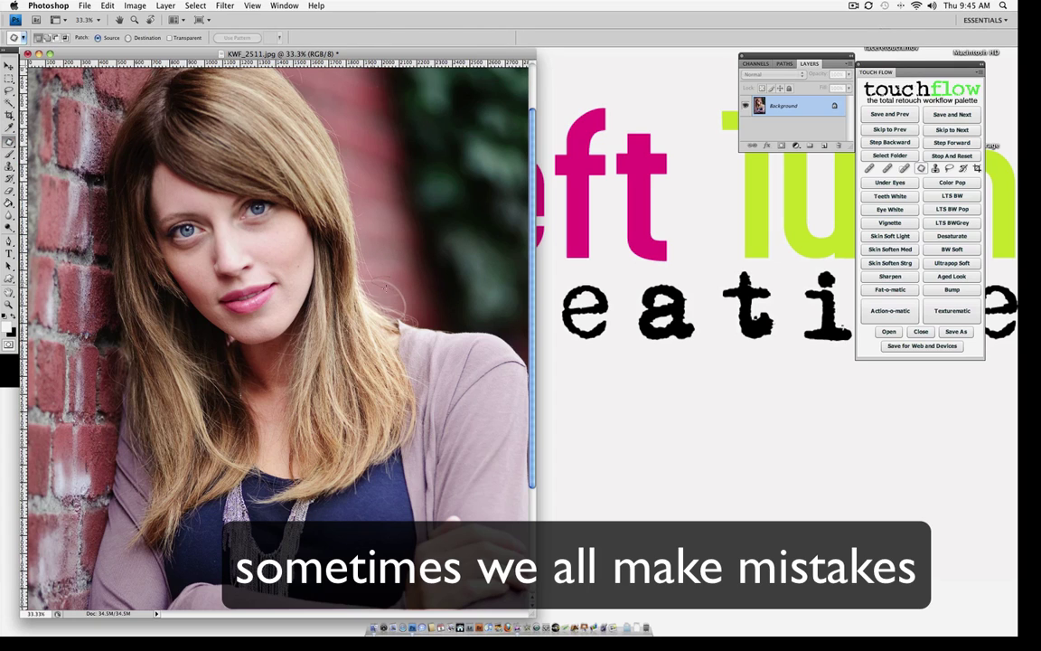
{"action": "left_click_drag", "start_coordinate": [372, 278], "coordinate": [405, 307]}
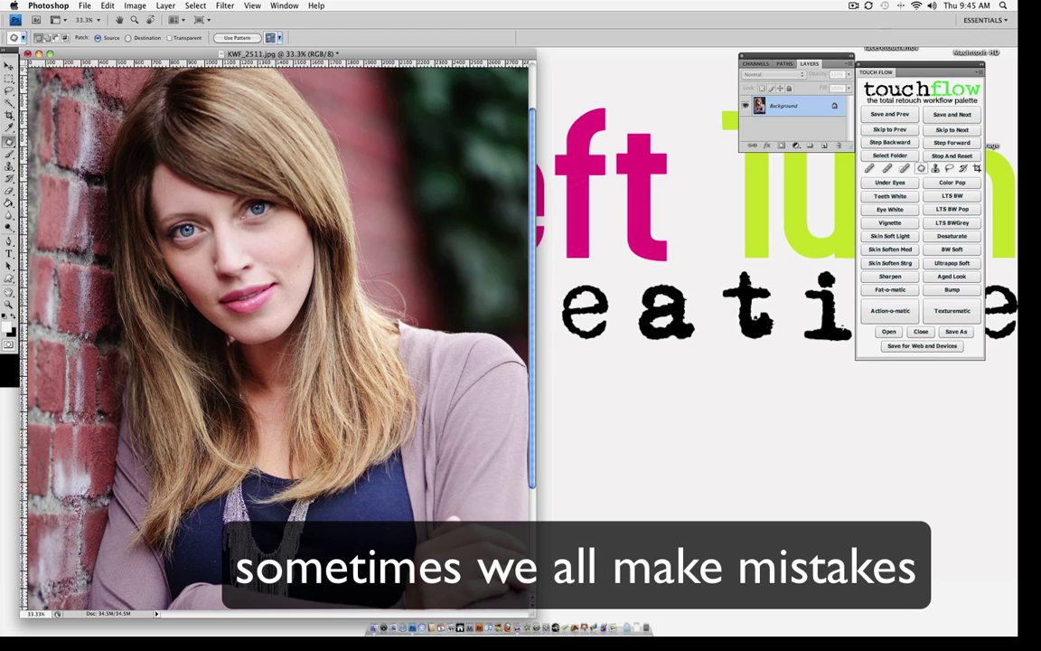
{"action": "left_click_drag", "start_coordinate": [398, 287], "coordinate": [423, 285]}
{"action": "key", "text": "super+d"}
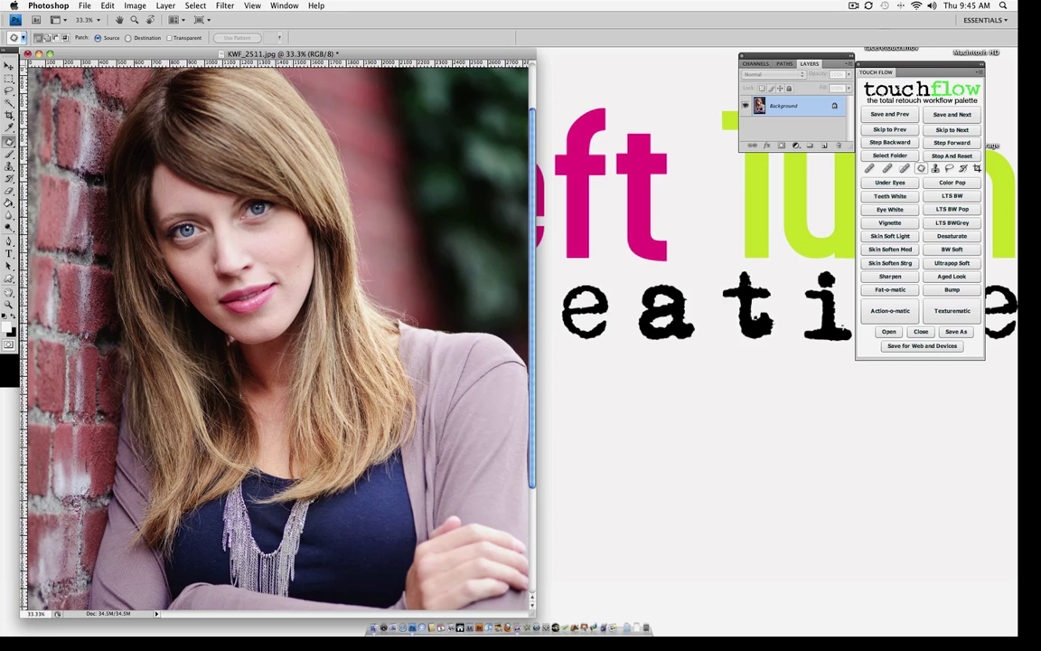
{"action": "left_click", "coordinate": [9, 167]}
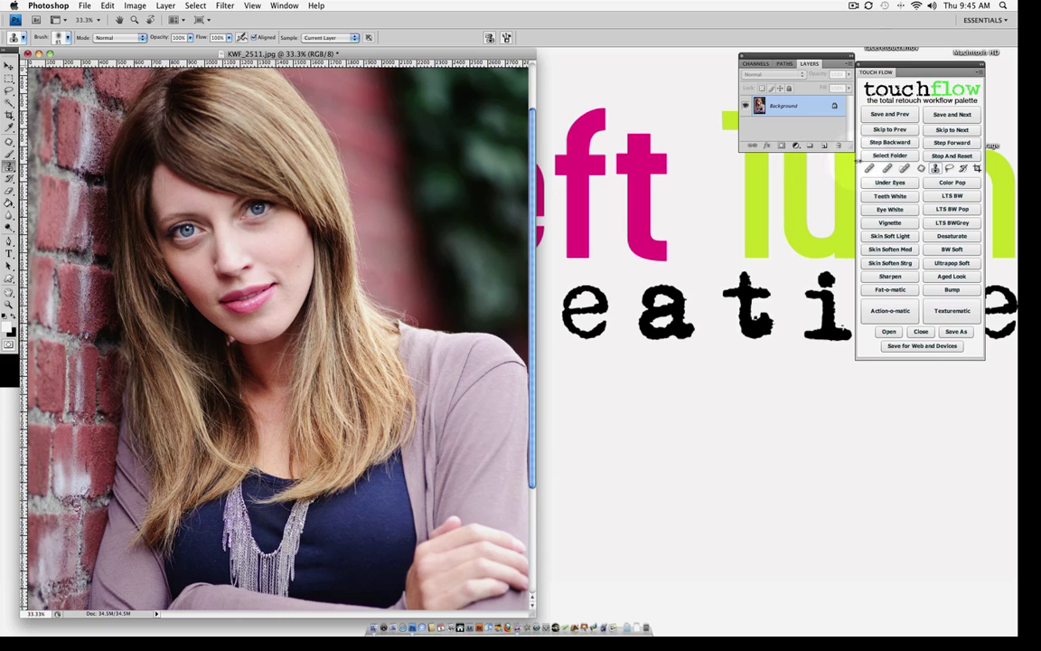
Run the Under Eyes retouch with a 147 px brush and lighten the shadow beneath the eye using sampled cheek skin
{"action": "left_click", "coordinate": [890, 181]}
{"action": "left_click", "coordinate": [579, 178]}
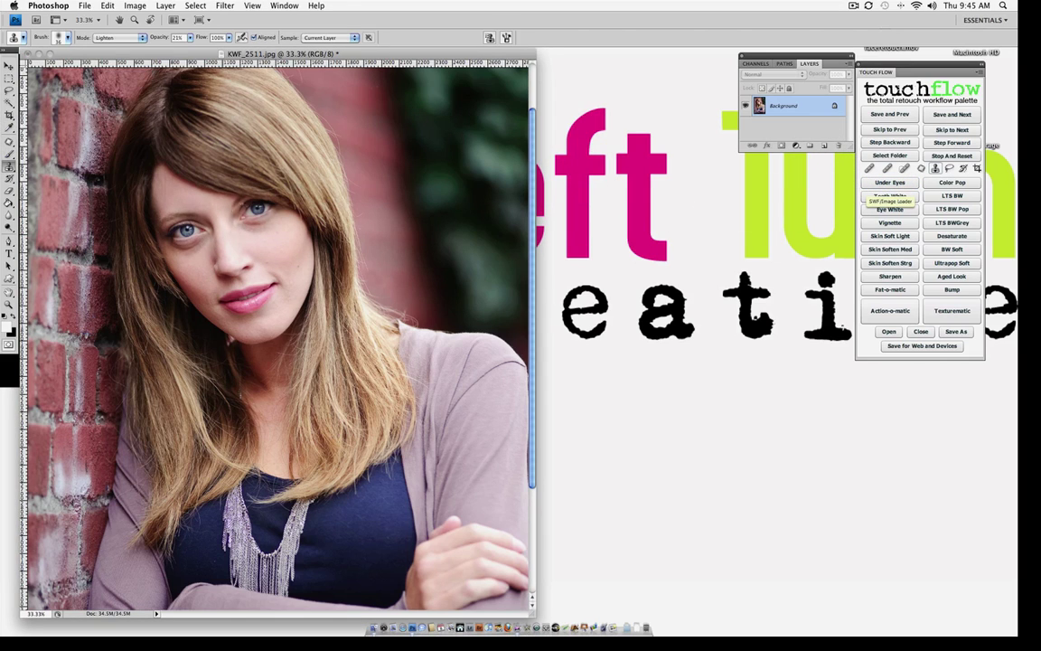
{"action": "left_click", "coordinate": [60, 38]}
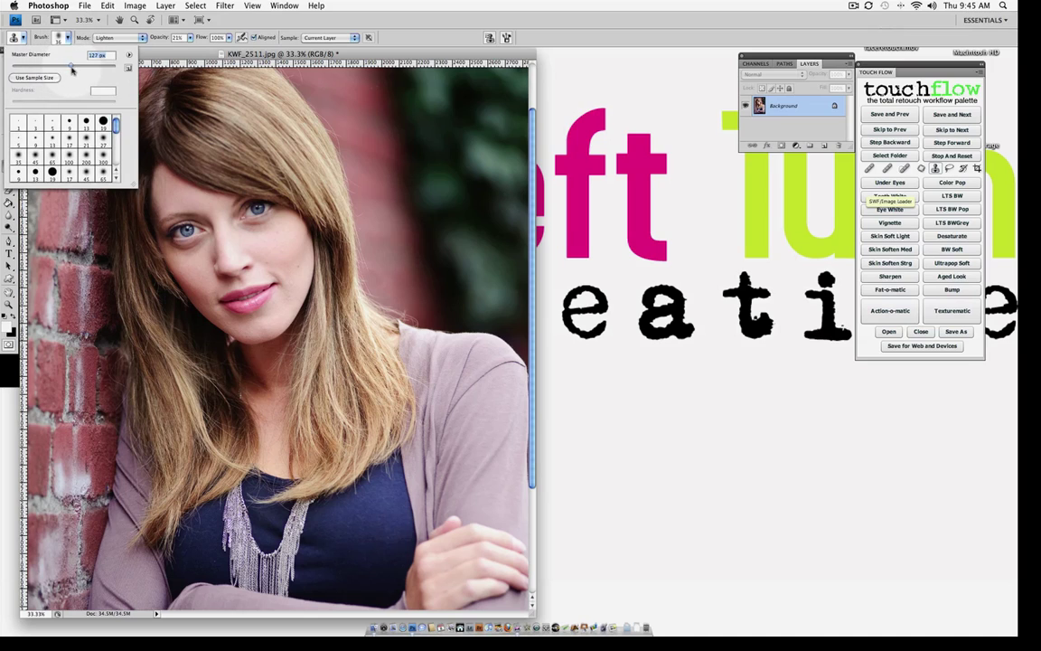
{"action": "left_click_drag", "start_coordinate": [72, 69], "coordinate": [76, 69]}
{"action": "right_click", "coordinate": [265, 236]}
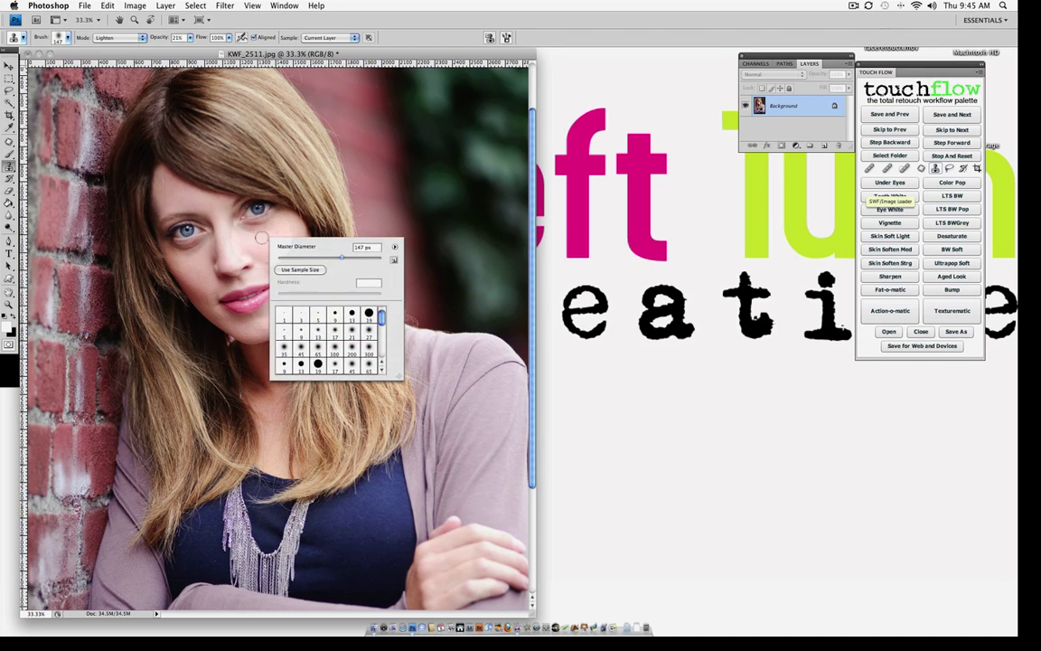
{"action": "left_click", "coordinate": [263, 239]}
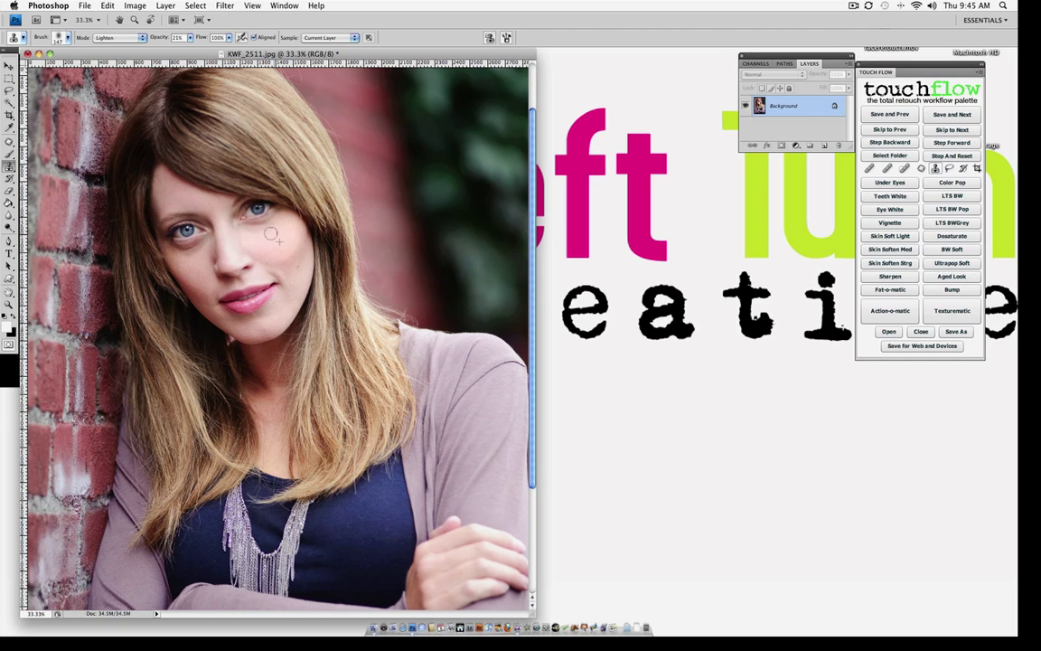
{"action": "left_click_drag", "start_coordinate": [259, 231], "coordinate": [267, 230]}
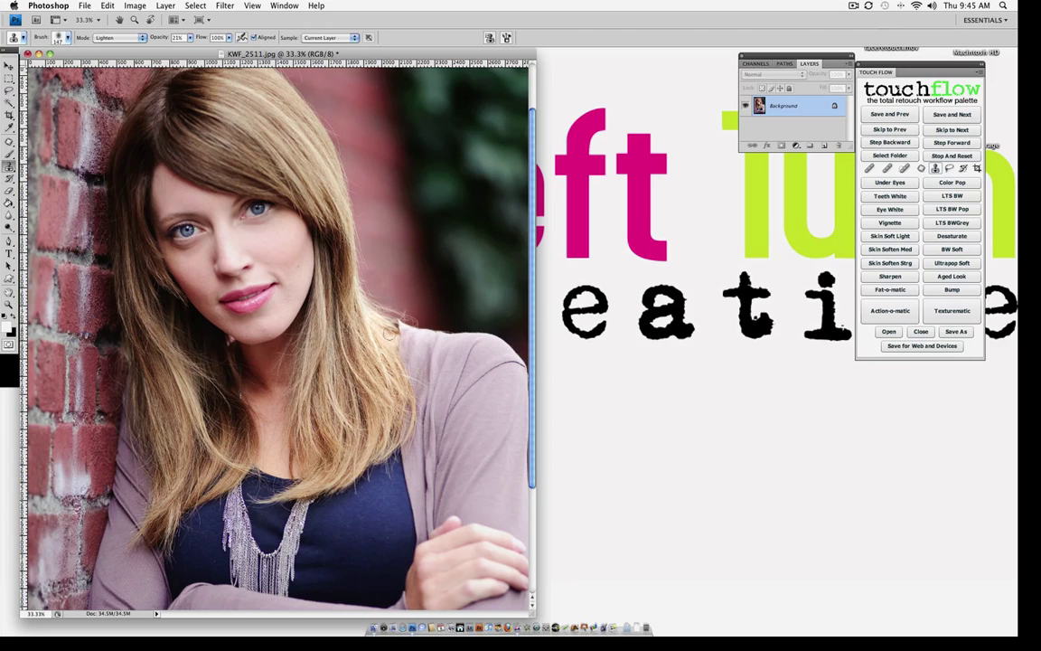
Lasso the face, neck and upper chest in KWF_2511.jpg and apply the medium skin softening
{"action": "key", "text": "l"}
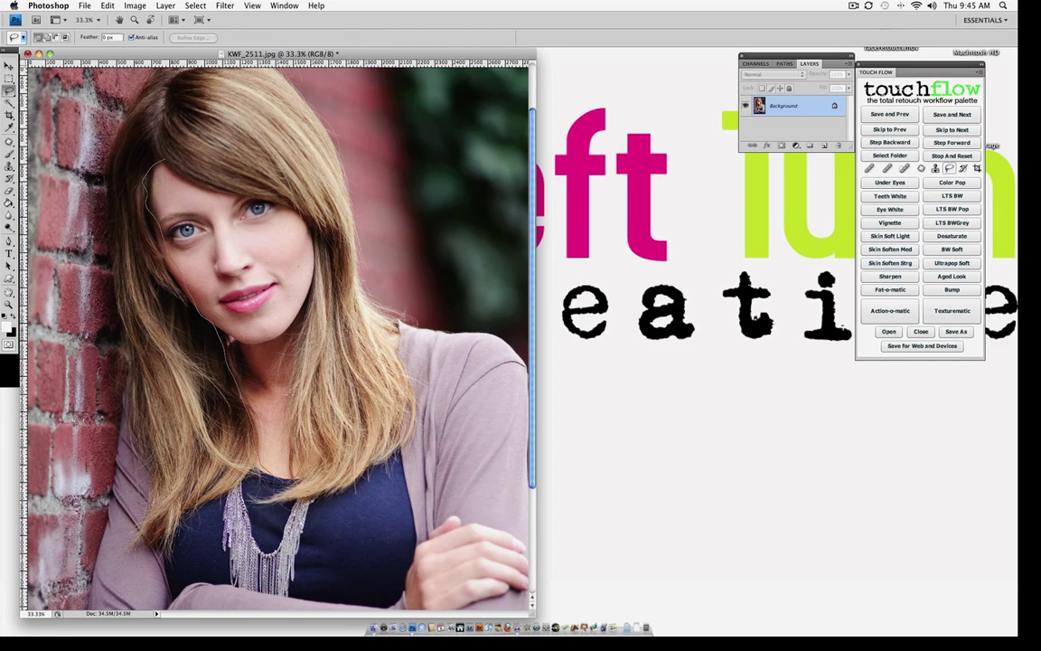
{"action": "left_click_drag", "start_coordinate": [158, 138], "coordinate": [156, 142]}
{"action": "left_click", "coordinate": [903, 250]}
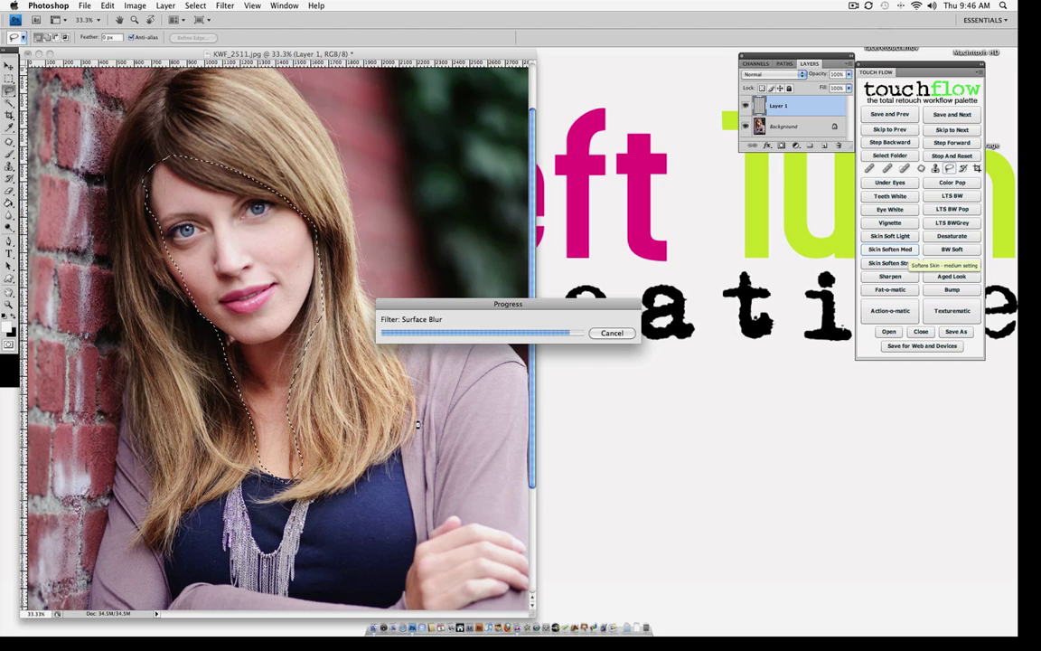
Save the retouched portrait and skip past KWF_2516.jpg and KWF_2523.jpg to load KWF_2663.jpg
{"action": "left_click", "coordinate": [954, 115]}
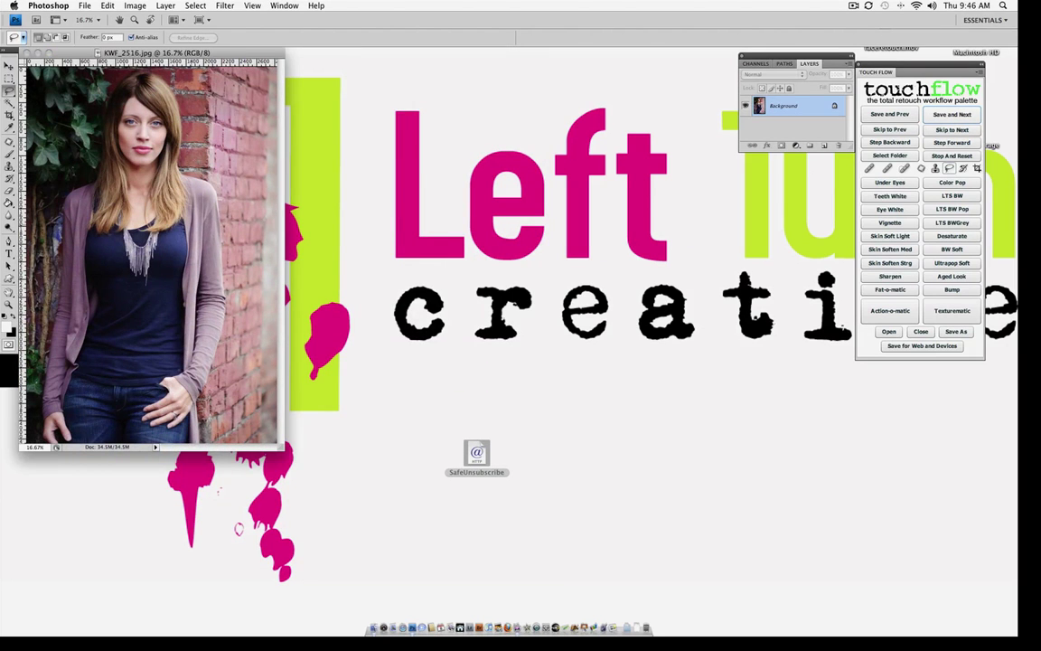
{"action": "left_click", "coordinate": [941, 131]}
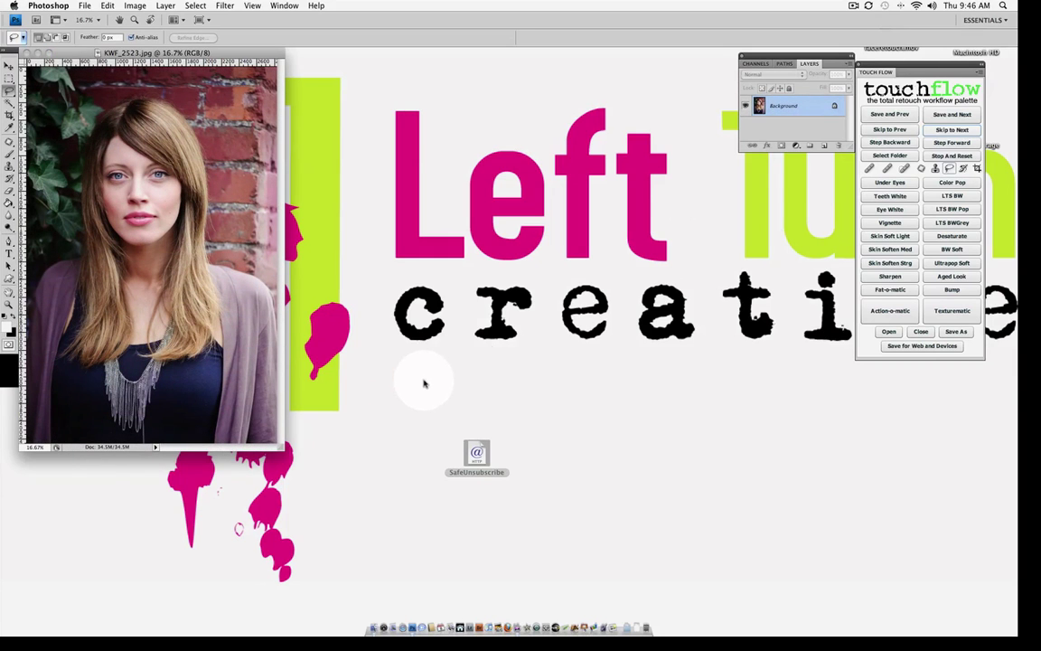
{"action": "left_click", "coordinate": [938, 130]}
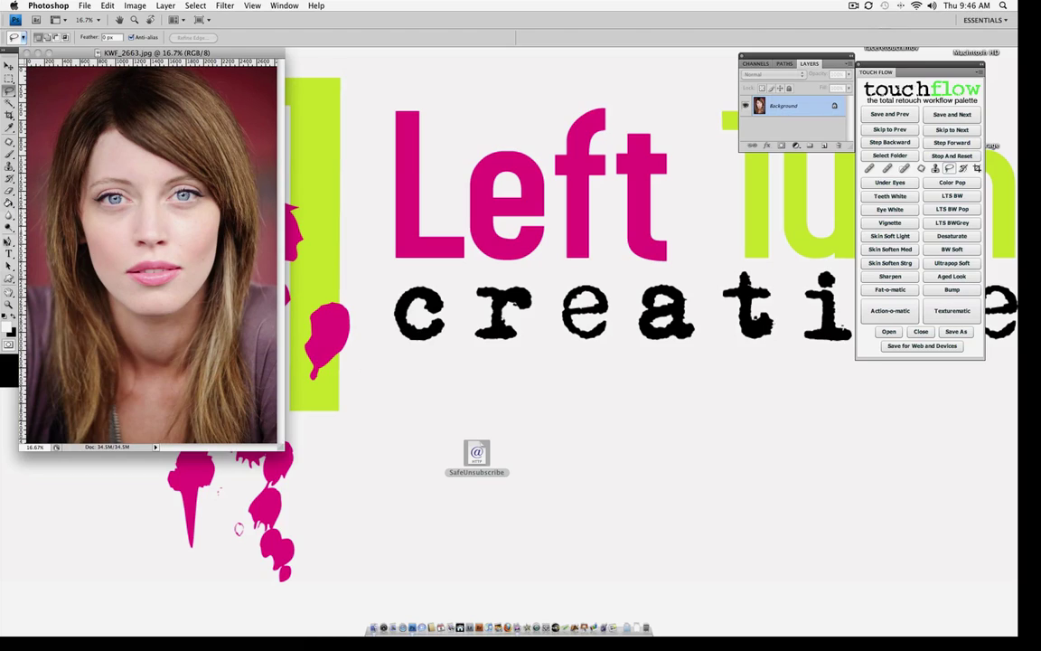
Apply the Color Pop effect to KWF_2663.jpg and check the result at different magnifications
{"action": "left_click", "coordinate": [8, 291]}
{"action": "left_click", "coordinate": [118, 226]}
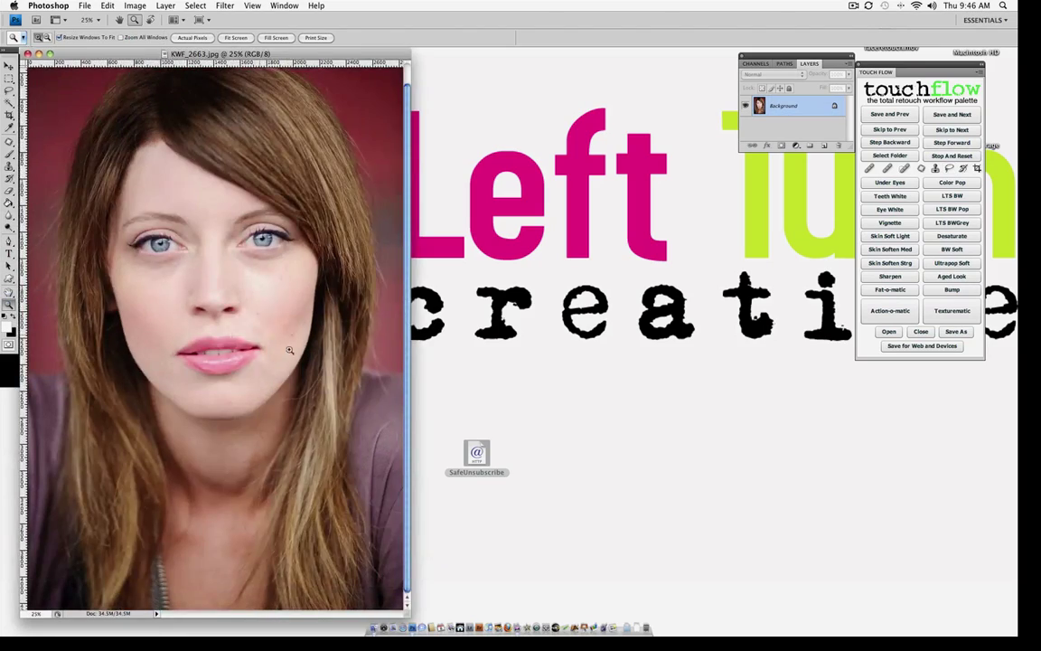
{"action": "scroll", "coordinate": [343, 262], "scroll_direction": "up", "scroll_amount": 2}
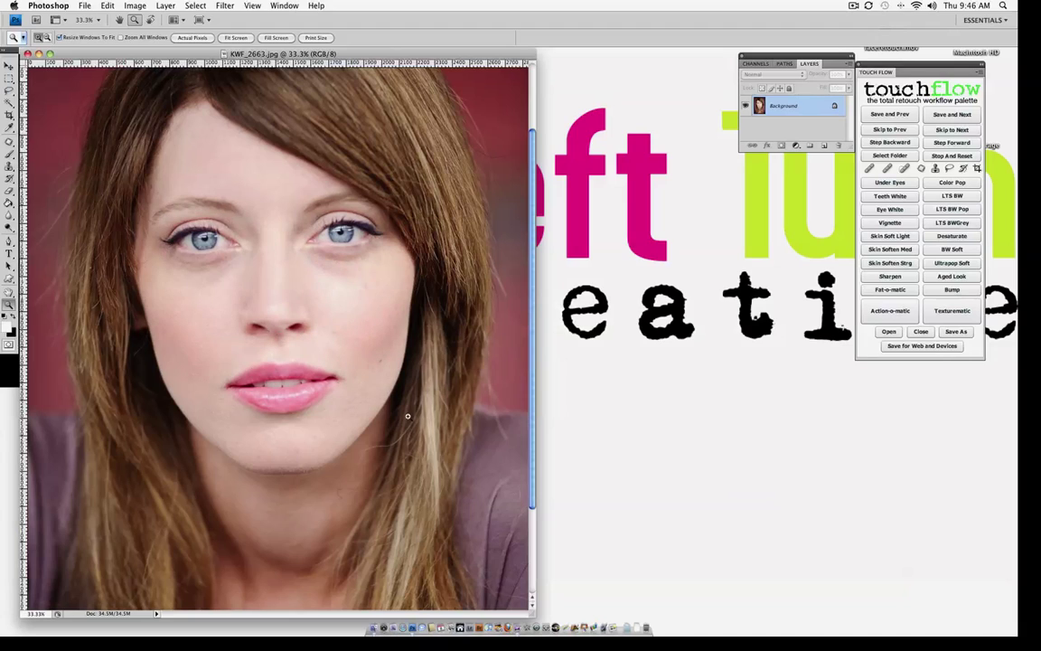
{"action": "left_click", "coordinate": [952, 182]}
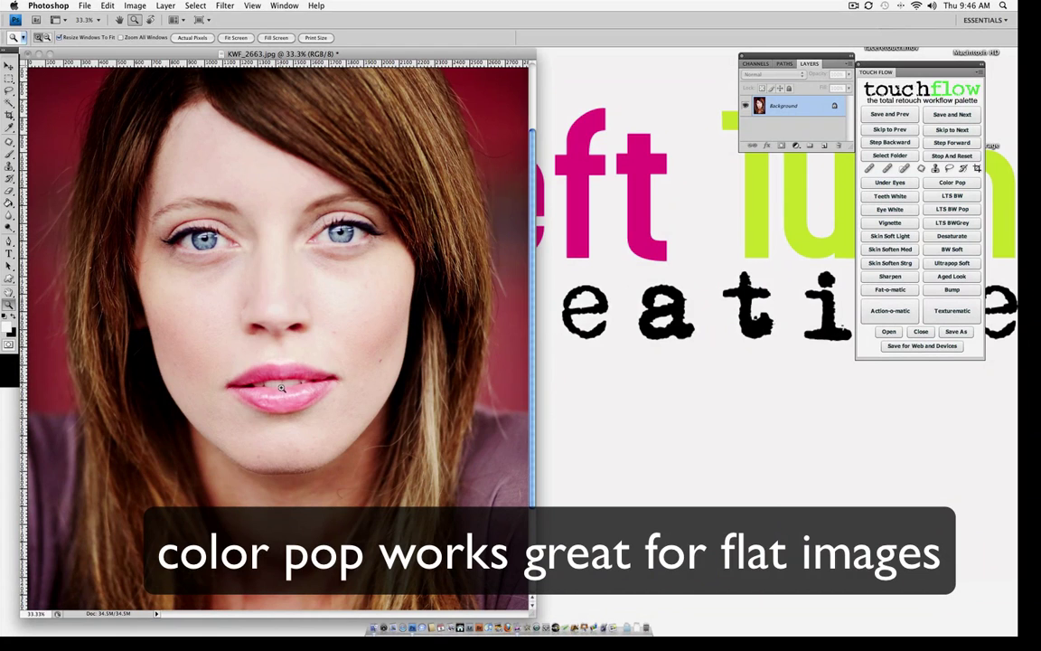
{"action": "left_click", "coordinate": [282, 383], "text": "alt"}
{"action": "left_click", "coordinate": [282, 383], "text": "alt"}
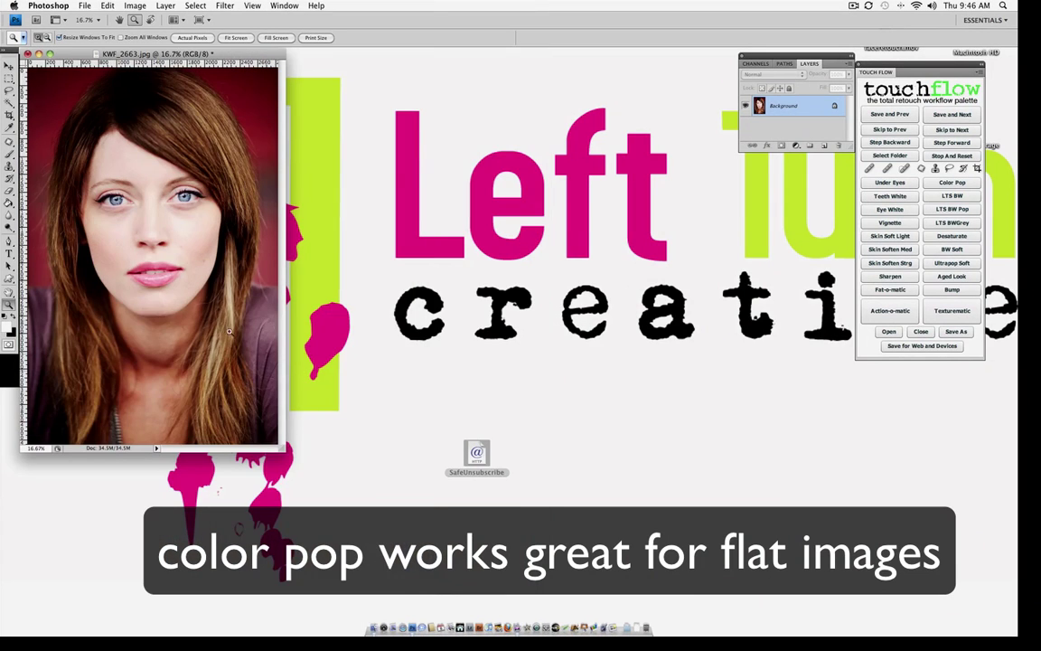
{"action": "left_click", "coordinate": [136, 274]}
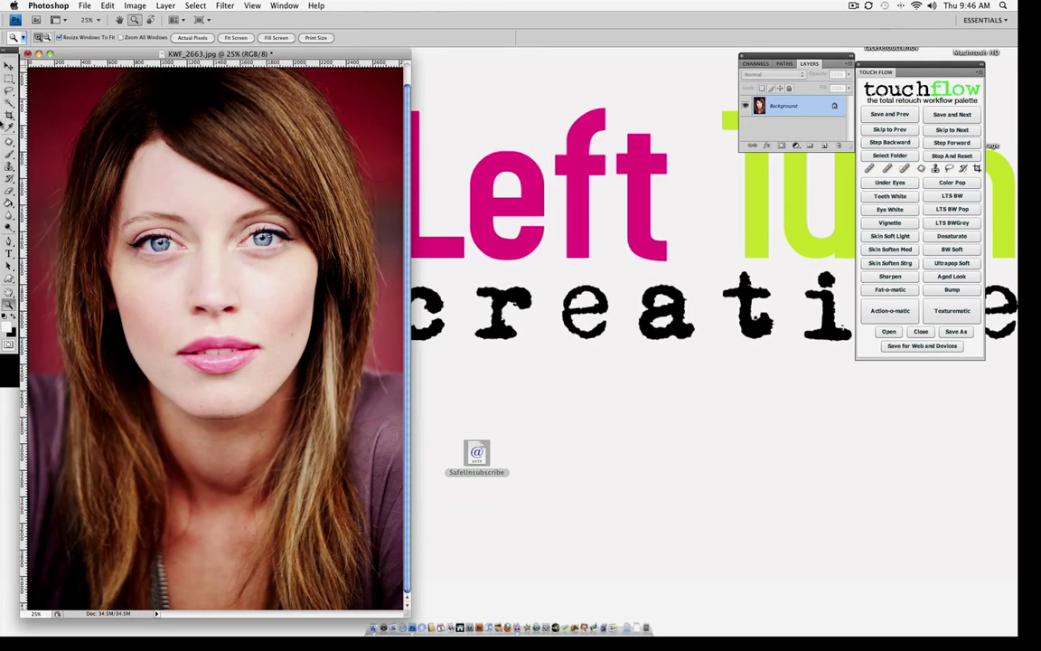
Remove small skin blemishes on the cheek and neck with the Spot Healing Brush
{"action": "left_click_drag", "start_coordinate": [9, 142], "coordinate": [54, 139]}
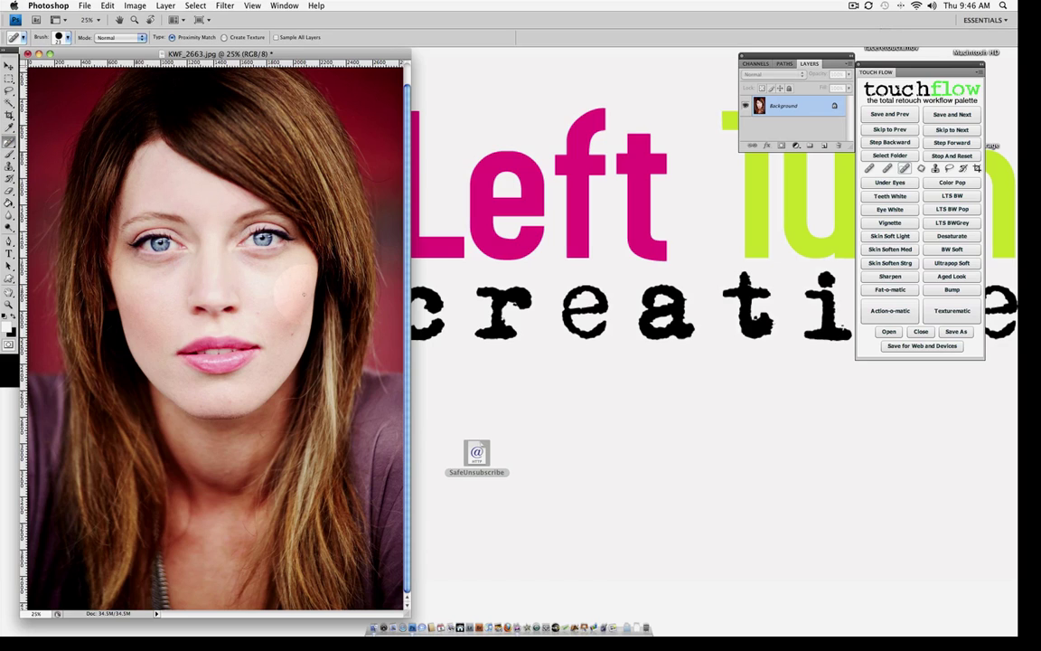
{"action": "left_click", "coordinate": [280, 279]}
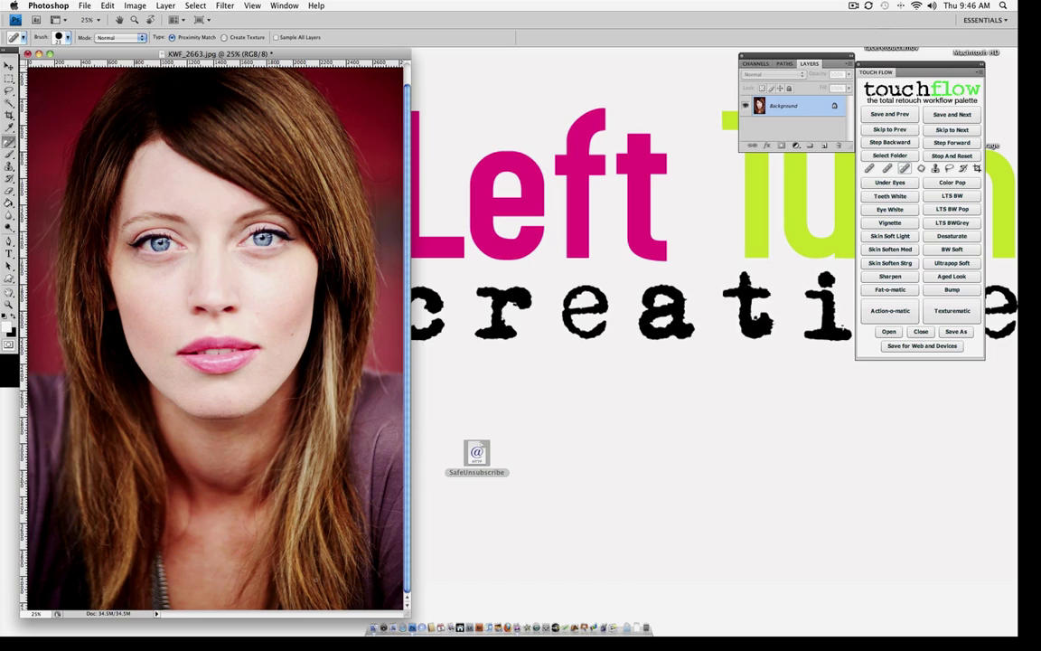
{"action": "left_click", "coordinate": [262, 437]}
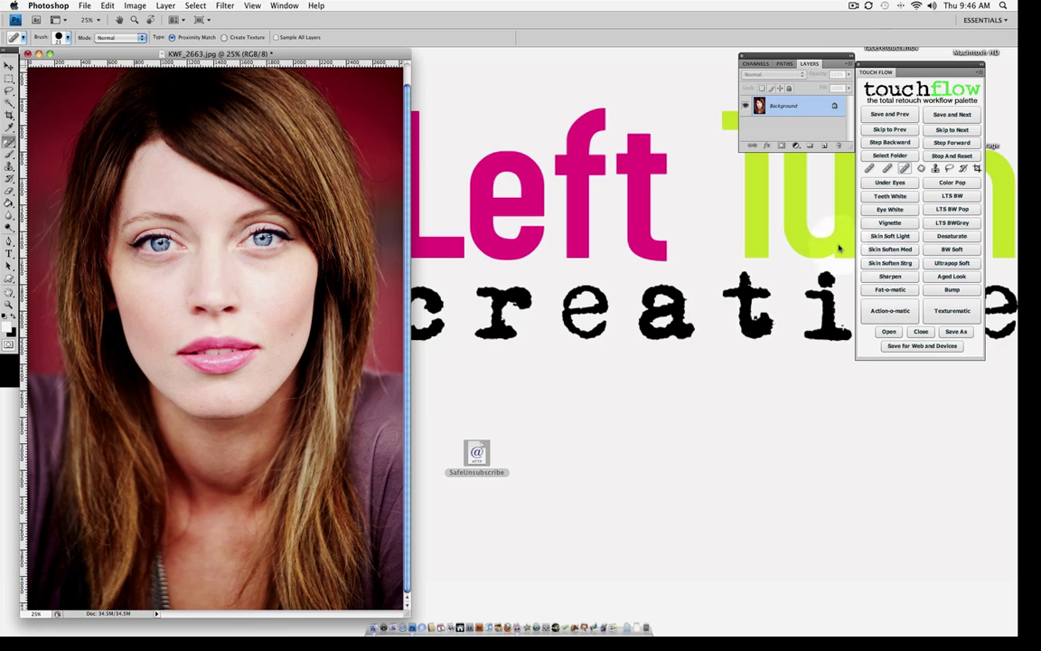
Run the Under Eyes retouch with a 197 px brush and lighten the bags beneath both eyes with sampled skin
{"action": "left_click", "coordinate": [892, 195]}
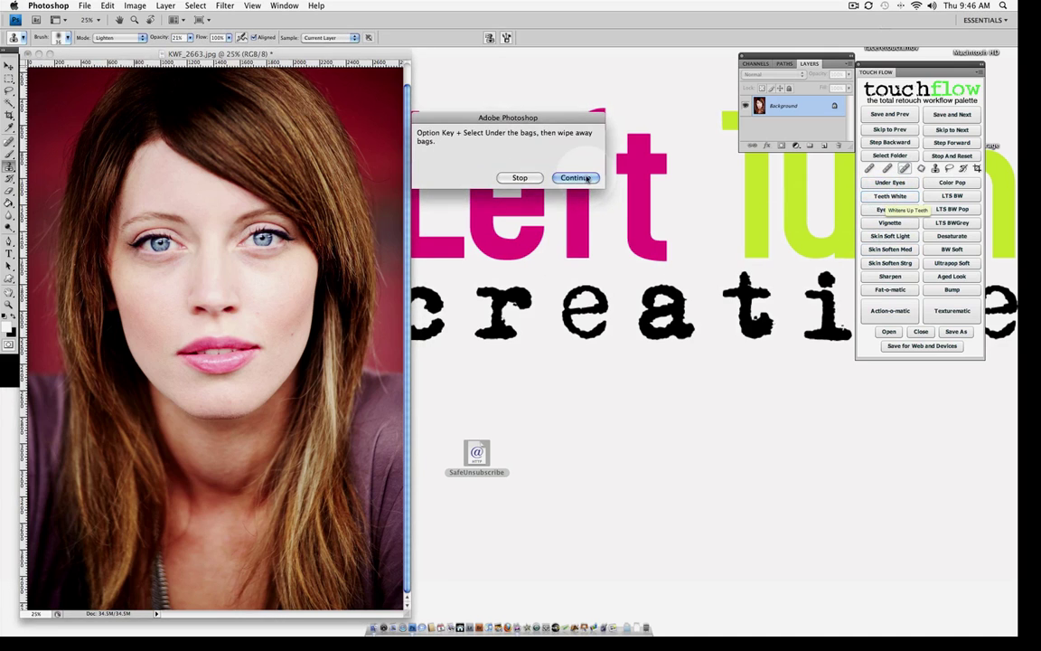
{"action": "left_click", "coordinate": [574, 177]}
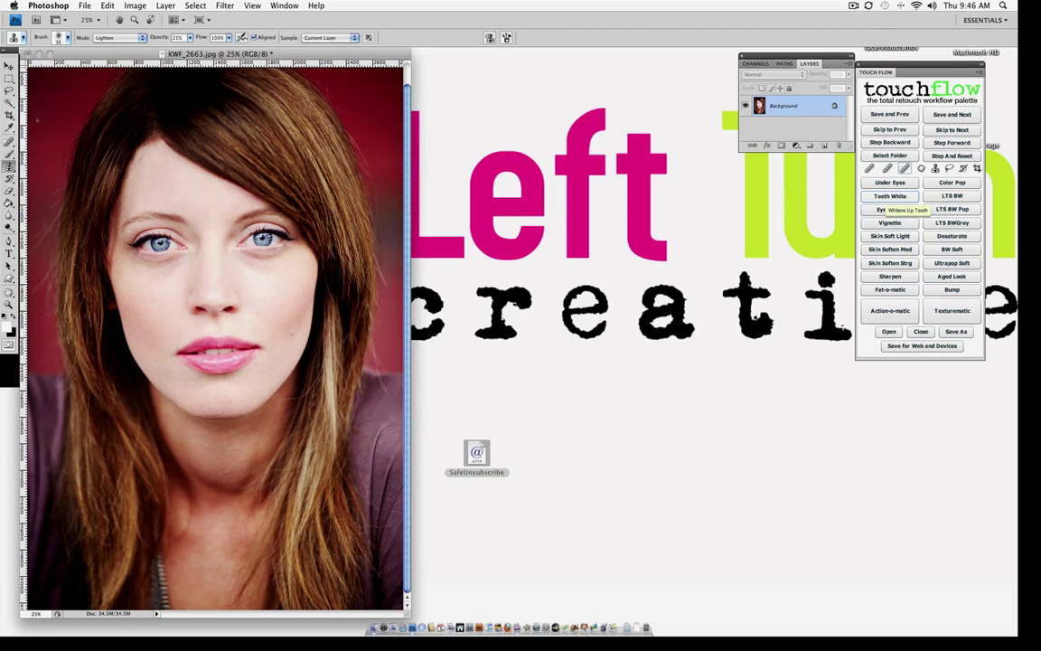
{"action": "left_click", "coordinate": [63, 38]}
{"action": "left_click_drag", "start_coordinate": [51, 65], "coordinate": [88, 64]}
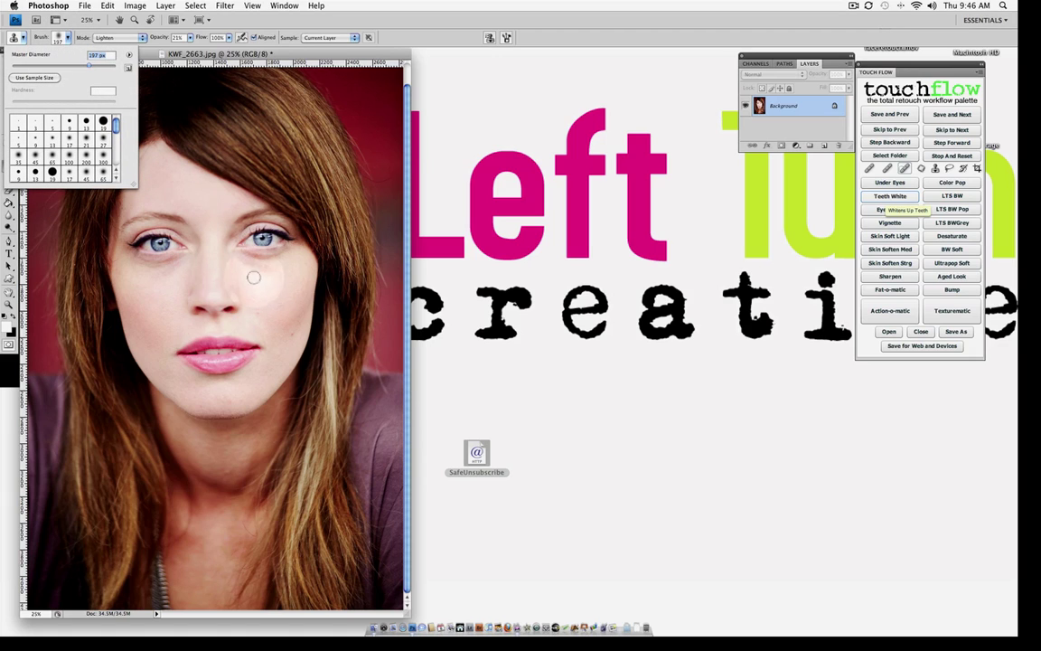
{"action": "mouse_move", "coordinate": [274, 292]}
{"action": "left_mouse_down"}
{"action": "mouse_move", "coordinate": [276, 278]}
{"action": "mouse_move", "coordinate": [262, 273]}
{"action": "mouse_move", "coordinate": [269, 265]}
{"action": "mouse_move", "coordinate": [251, 272]}
{"action": "mouse_move", "coordinate": [267, 286]}
{"action": "mouse_move", "coordinate": [263, 274]}
{"action": "mouse_move", "coordinate": [273, 276]}
{"action": "mouse_move", "coordinate": [251, 262]}
{"action": "left_mouse_up"}
{"action": "left_click", "coordinate": [171, 266], "text": "alt"}
{"action": "mouse_move", "coordinate": [176, 267]}
{"action": "left_mouse_down"}
{"action": "mouse_move", "coordinate": [168, 295]}
{"action": "mouse_move", "coordinate": [169, 268]}
{"action": "mouse_move", "coordinate": [142, 272]}
{"action": "mouse_move", "coordinate": [185, 265]}
{"action": "mouse_move", "coordinate": [157, 278]}
{"action": "mouse_move", "coordinate": [187, 265]}
{"action": "mouse_move", "coordinate": [155, 287]}
{"action": "mouse_move", "coordinate": [181, 264]}
{"action": "left_mouse_up"}
{"action": "left_click", "coordinate": [166, 295], "text": "alt"}
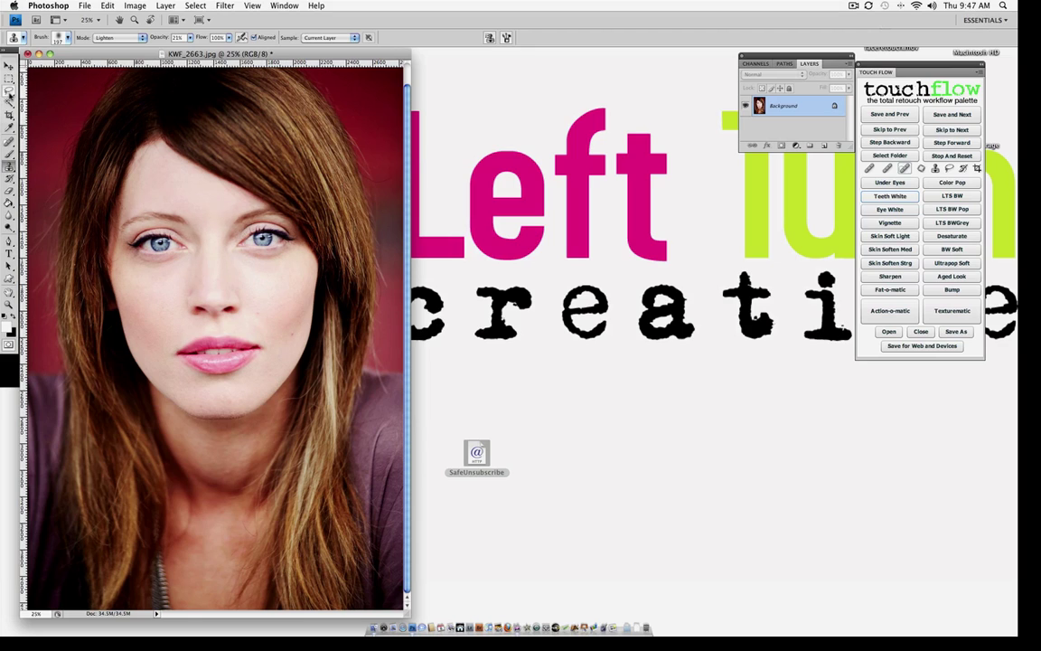
Lasso the face, neck and chest in KWF_2663.jpg, apply the medium skin softening, and save it to load the next image
{"action": "left_click", "coordinate": [9, 90]}
{"action": "left_click_drag", "start_coordinate": [94, 227], "coordinate": [170, 553]}
{"action": "mouse_move", "coordinate": [288, 379]}
{"action": "left_mouse_down"}
{"action": "mouse_move", "coordinate": [272, 232]}
{"action": "mouse_move", "coordinate": [195, 144]}
{"action": "mouse_move", "coordinate": [144, 133]}
{"action": "left_mouse_up"}
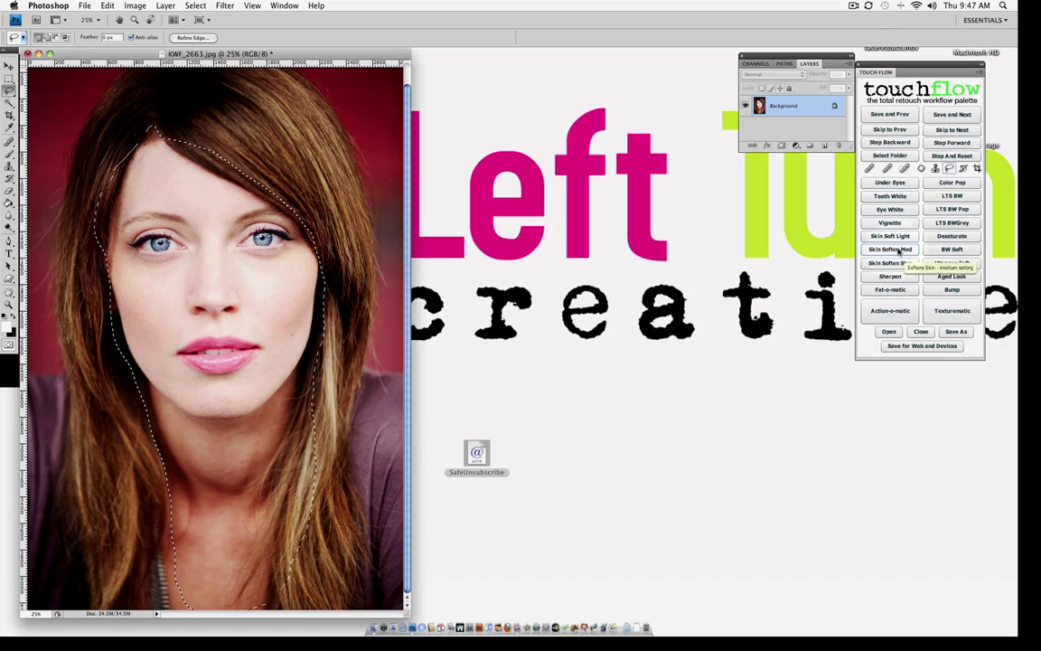
{"action": "left_click", "coordinate": [890, 248]}
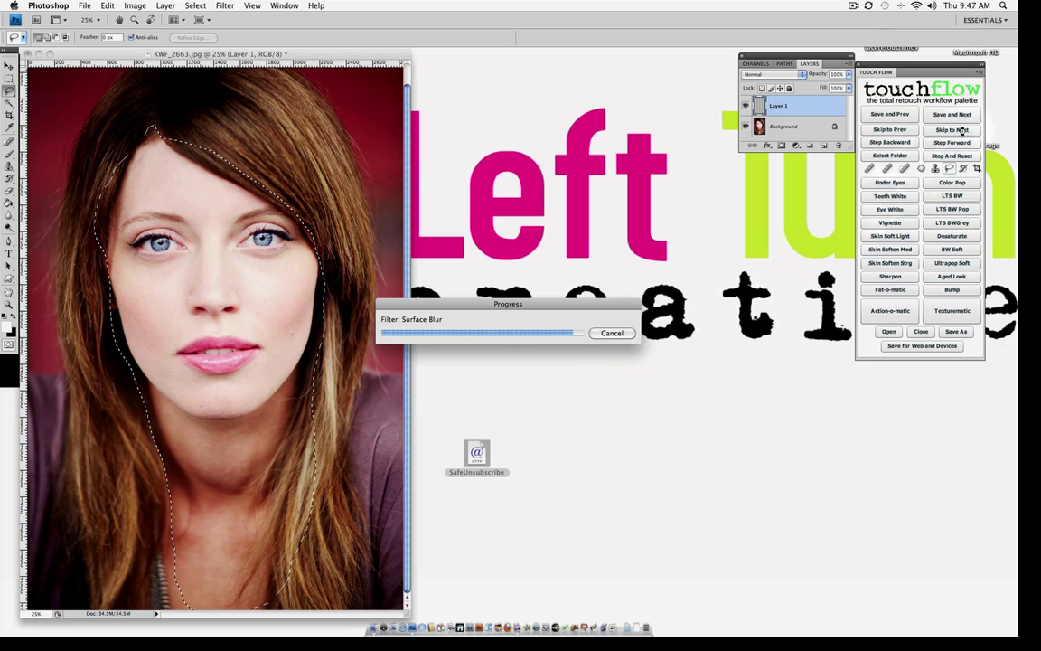
{"action": "left_click", "coordinate": [959, 116]}
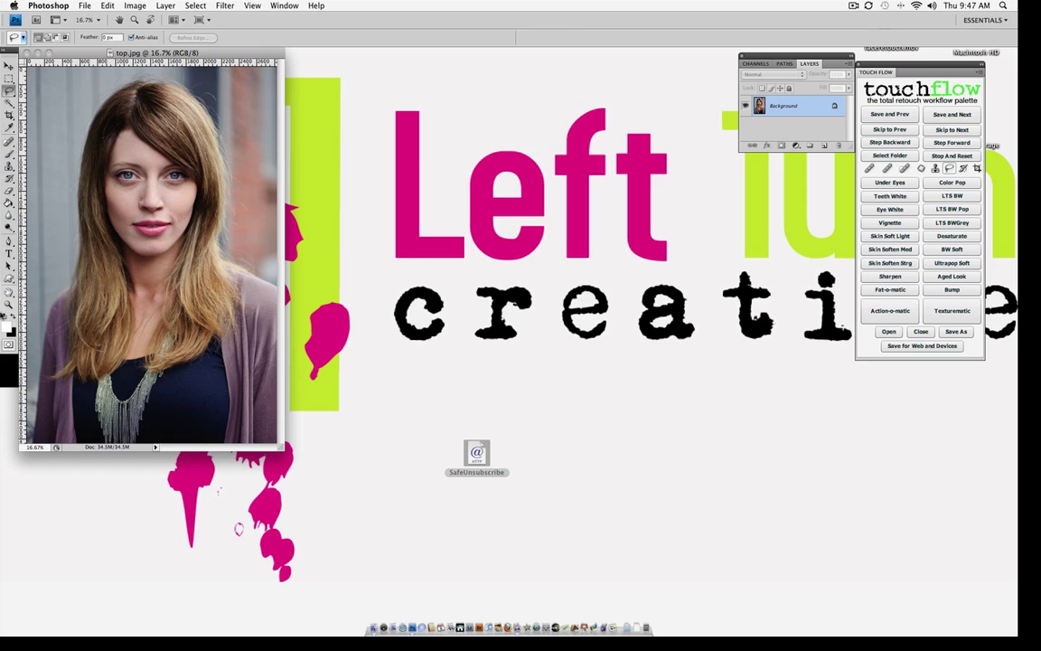
Convert top.jpg to black and white with the LTS BWGrey effect
{"action": "left_click", "coordinate": [8, 304]}
{"action": "left_click", "coordinate": [140, 228]}
{"action": "left_click", "coordinate": [146, 221]}
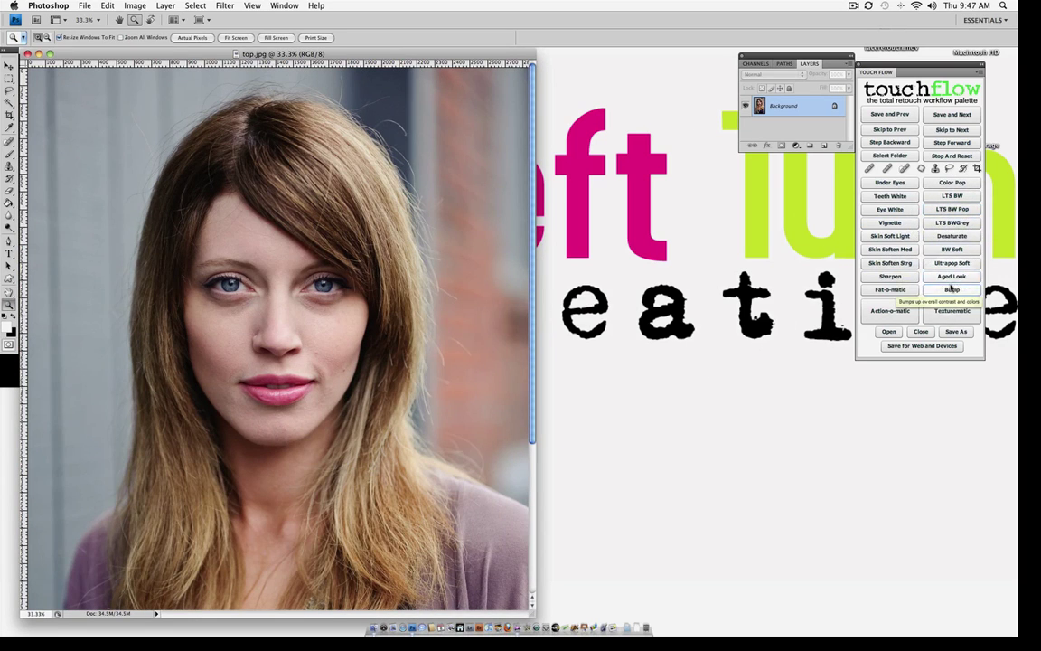
{"action": "left_click", "coordinate": [960, 224]}
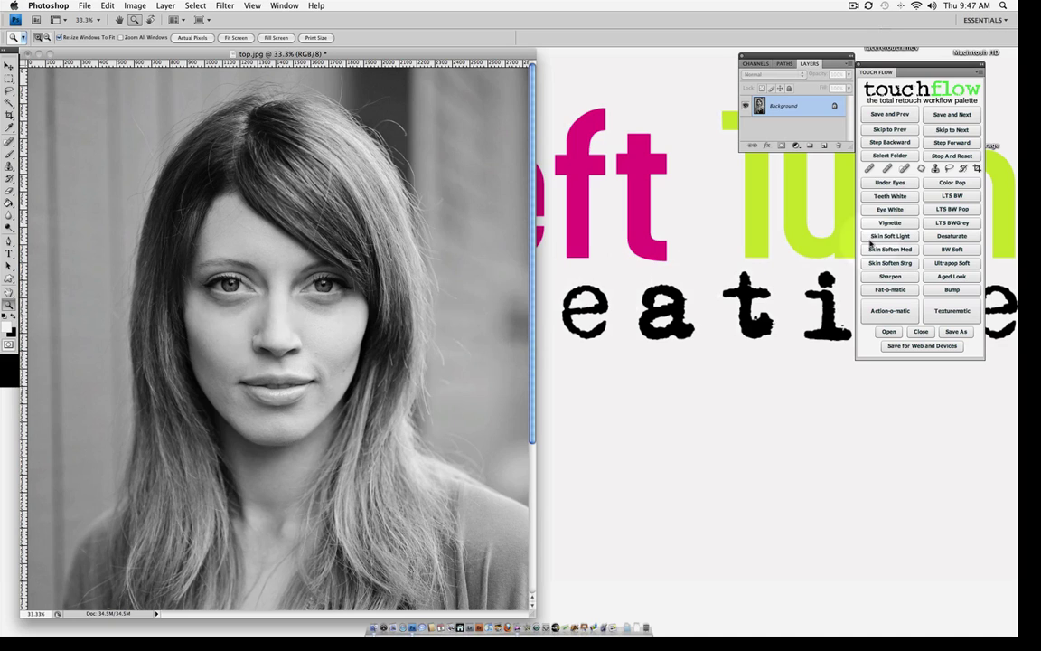
Run the Under Eyes retouch on top.jpg with a 156 px brush and lighten the skin beneath both eyes with sampled cheek skin
{"action": "left_click", "coordinate": [889, 183]}
{"action": "left_click", "coordinate": [574, 177]}
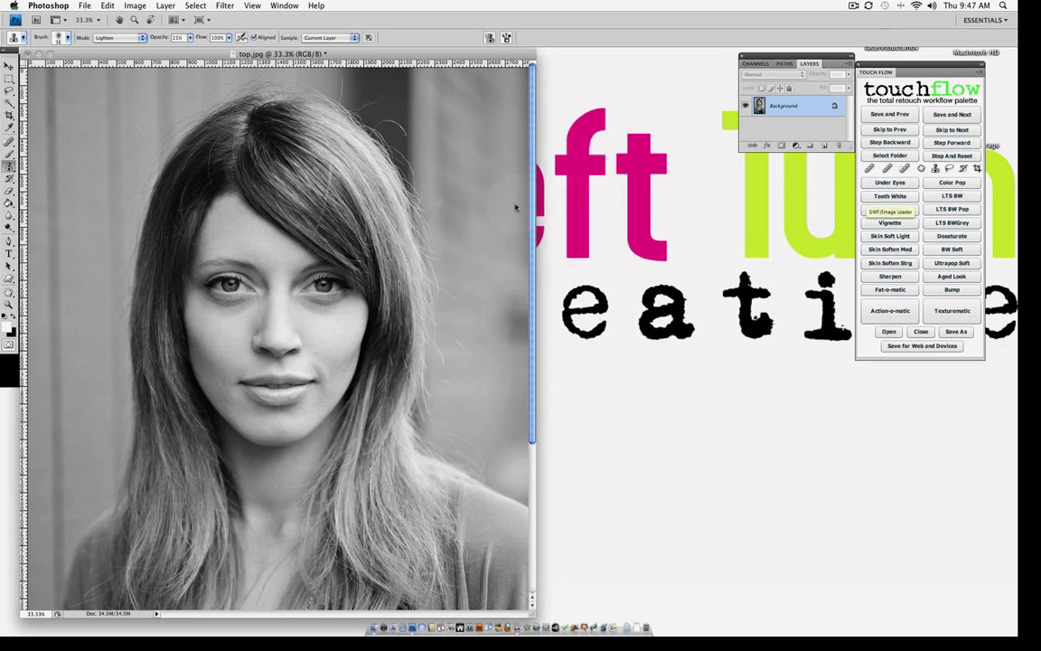
{"action": "left_click", "coordinate": [67, 38]}
{"action": "left_click_drag", "start_coordinate": [64, 66], "coordinate": [79, 66]}
{"action": "left_click", "coordinate": [321, 327], "text": "alt"}
{"action": "mouse_move", "coordinate": [324, 306]}
{"action": "left_mouse_down"}
{"action": "mouse_move", "coordinate": [294, 303]}
{"action": "mouse_move", "coordinate": [327, 313]}
{"action": "mouse_move", "coordinate": [302, 308]}
{"action": "mouse_move", "coordinate": [327, 329]}
{"action": "mouse_move", "coordinate": [300, 301]}
{"action": "mouse_move", "coordinate": [327, 313]}
{"action": "mouse_move", "coordinate": [297, 303]}
{"action": "mouse_move", "coordinate": [333, 321]}
{"action": "left_mouse_up"}
{"action": "left_click", "coordinate": [329, 325], "text": "alt"}
{"action": "left_click", "coordinate": [329, 329], "text": "alt"}
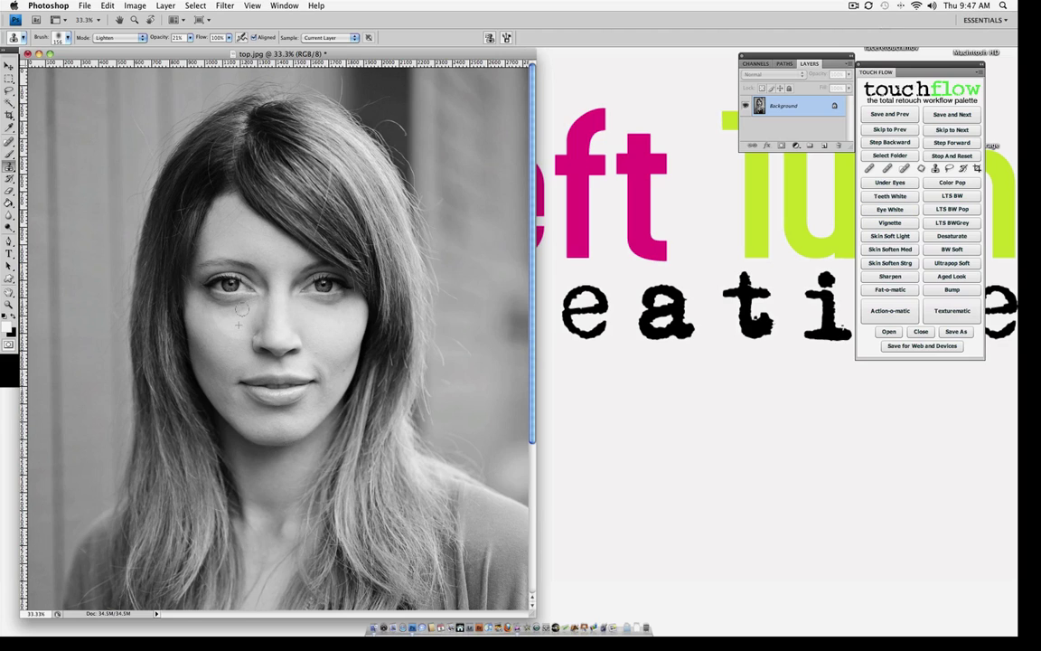
{"action": "mouse_move", "coordinate": [235, 333]}
{"action": "left_mouse_down"}
{"action": "mouse_move", "coordinate": [209, 297]}
{"action": "mouse_move", "coordinate": [241, 315]}
{"action": "mouse_move", "coordinate": [226, 338]}
{"action": "mouse_move", "coordinate": [233, 314]}
{"action": "mouse_move", "coordinate": [249, 307]}
{"action": "mouse_move", "coordinate": [229, 338]}
{"action": "left_mouse_up"}
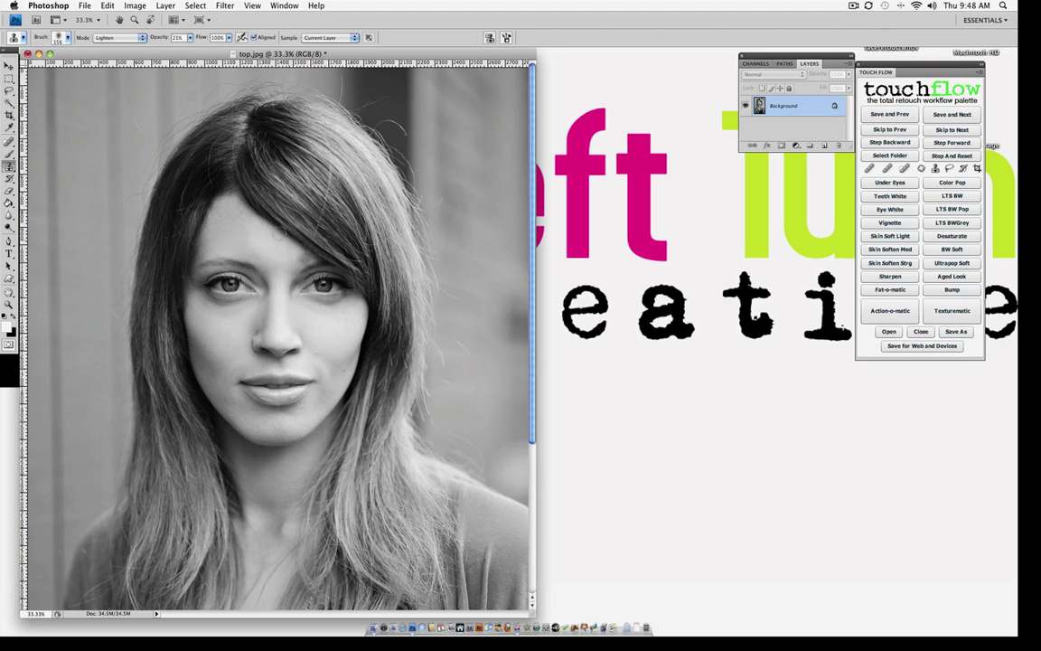
Lasso the woman's face, neck and upper chest and apply the medium skin softening to the selection
{"action": "left_click", "coordinate": [9, 91]}
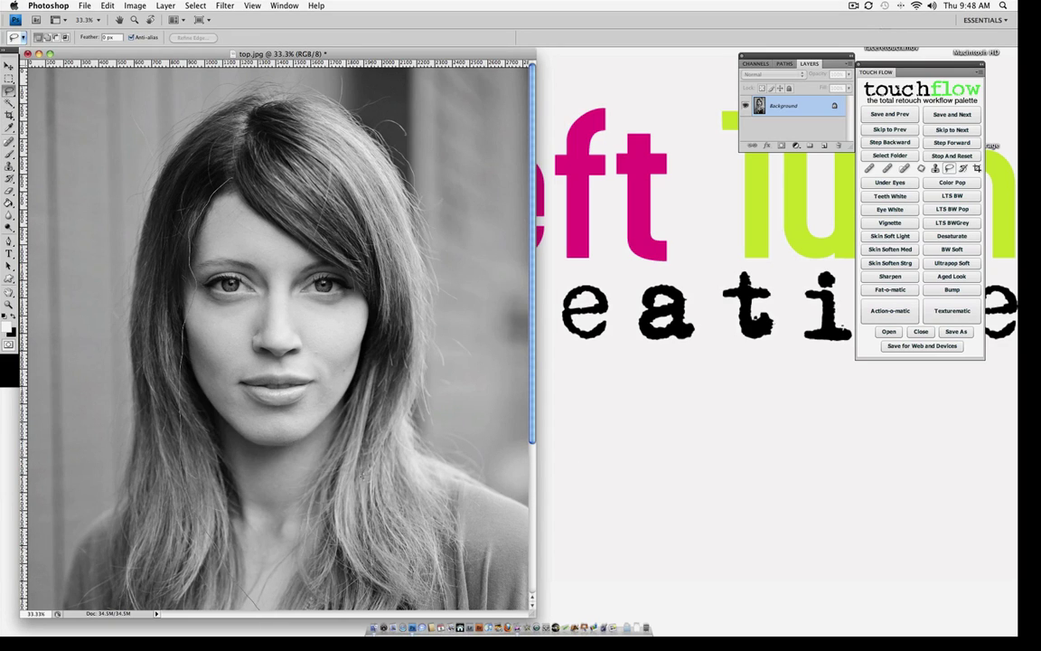
{"action": "mouse_move", "coordinate": [360, 469]}
{"action": "left_mouse_down"}
{"action": "mouse_move", "coordinate": [371, 336]}
{"action": "mouse_move", "coordinate": [354, 267]}
{"action": "mouse_move", "coordinate": [231, 179]}
{"action": "left_mouse_up"}
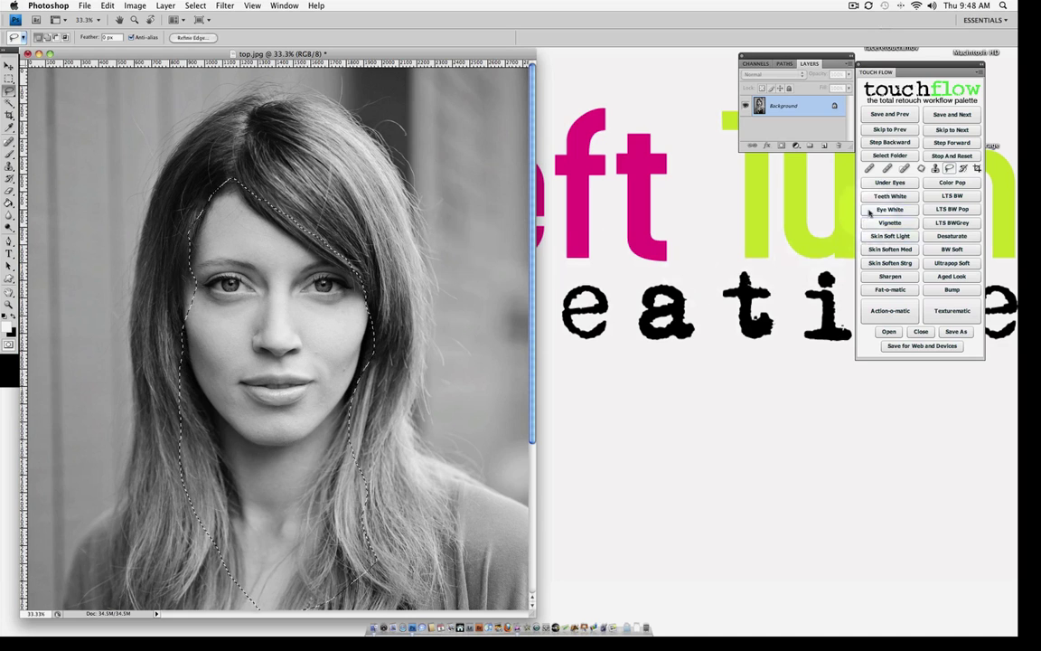
{"action": "left_click", "coordinate": [889, 248]}
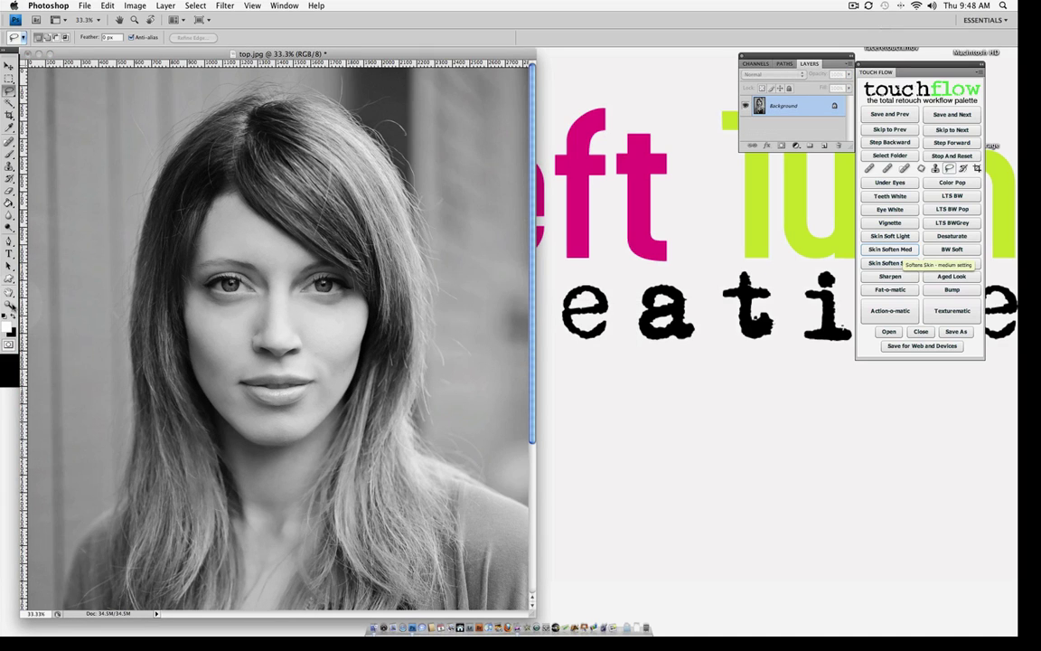
Check the whole portrait at 25%, save top.jpg as the last image of the folder and dismiss the completion notice
{"action": "left_click", "coordinate": [10, 305]}
{"action": "left_click", "coordinate": [297, 366], "text": "alt"}
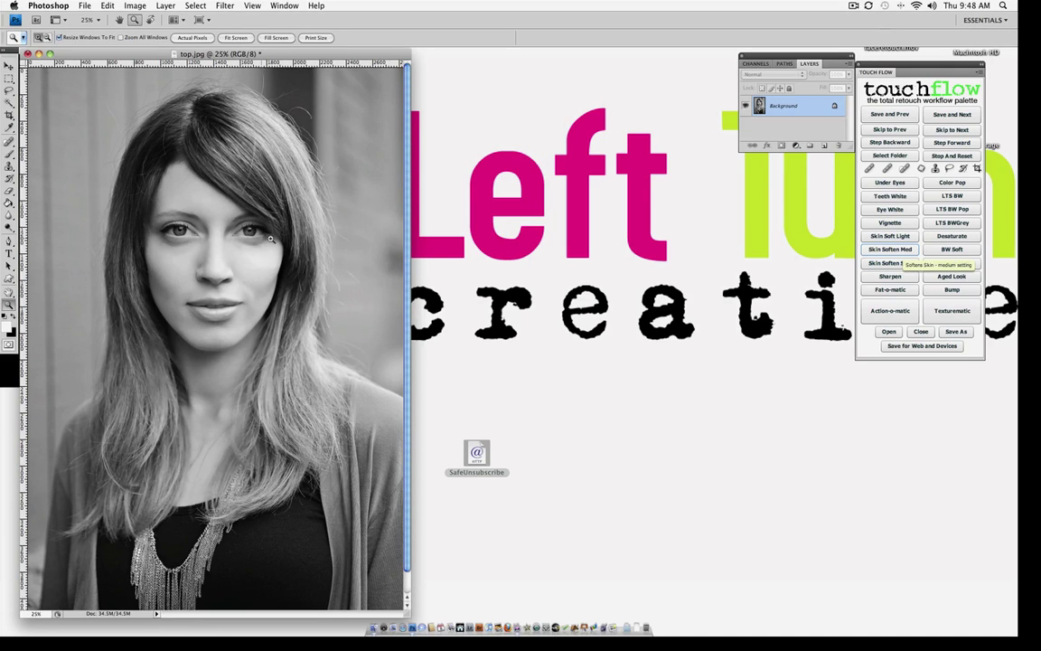
{"action": "left_click", "coordinate": [957, 114]}
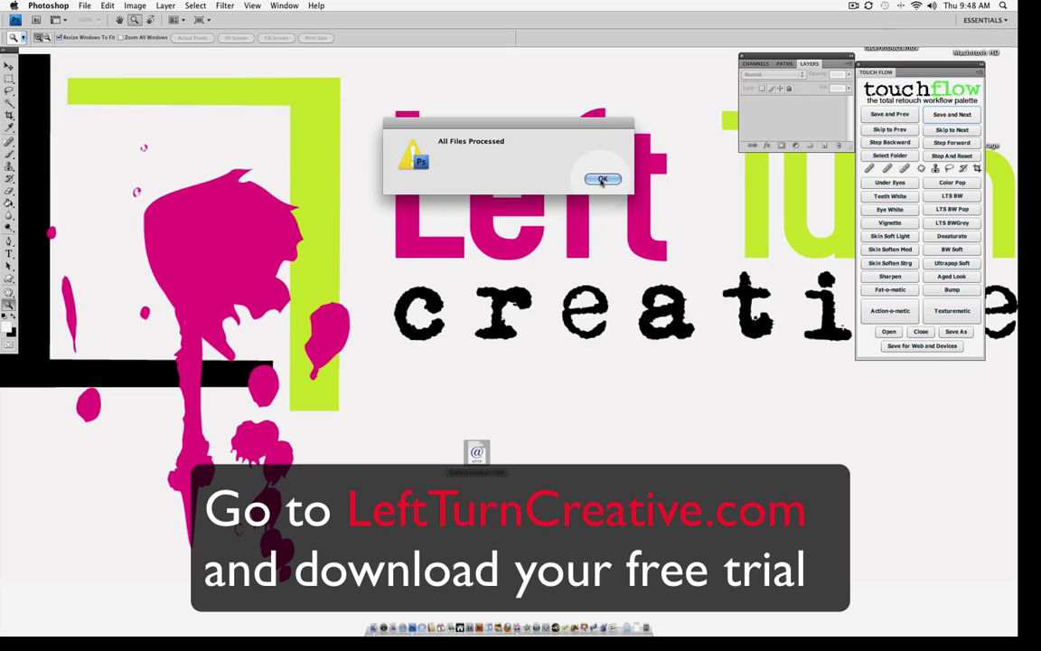
{"action": "left_click", "coordinate": [603, 179]}
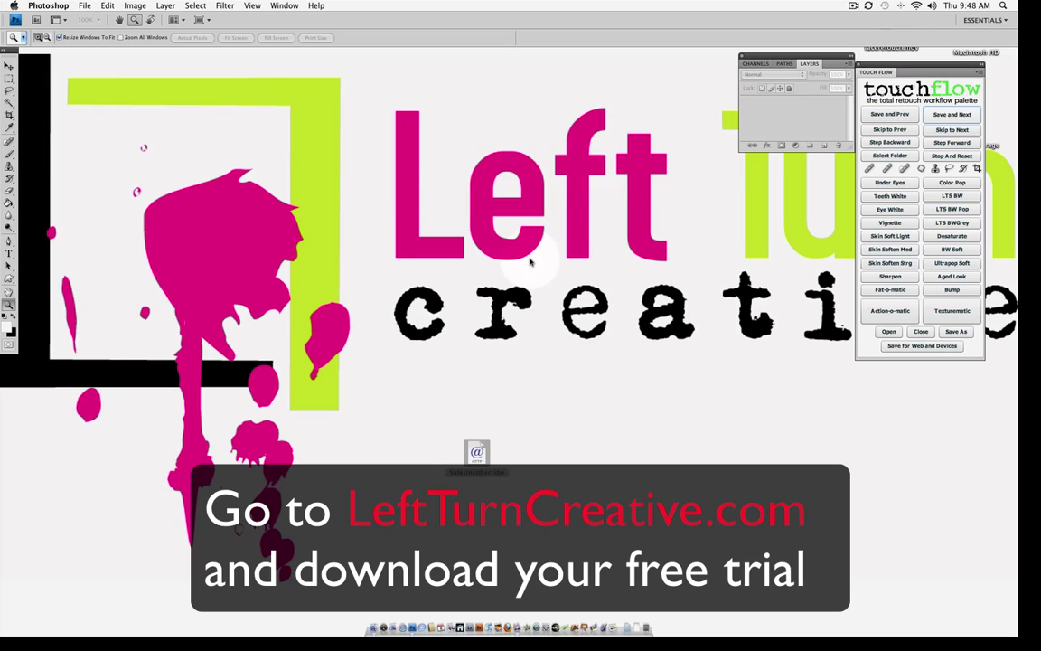